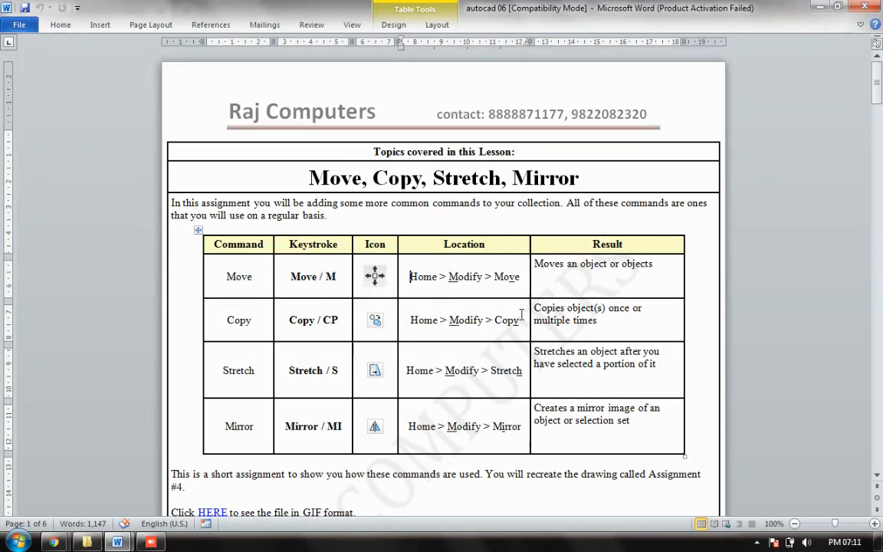
Switch to the AutoCAD drawing and draw a circle with a radius of 10.
{"action": "left_click", "coordinate": [333, 176]}
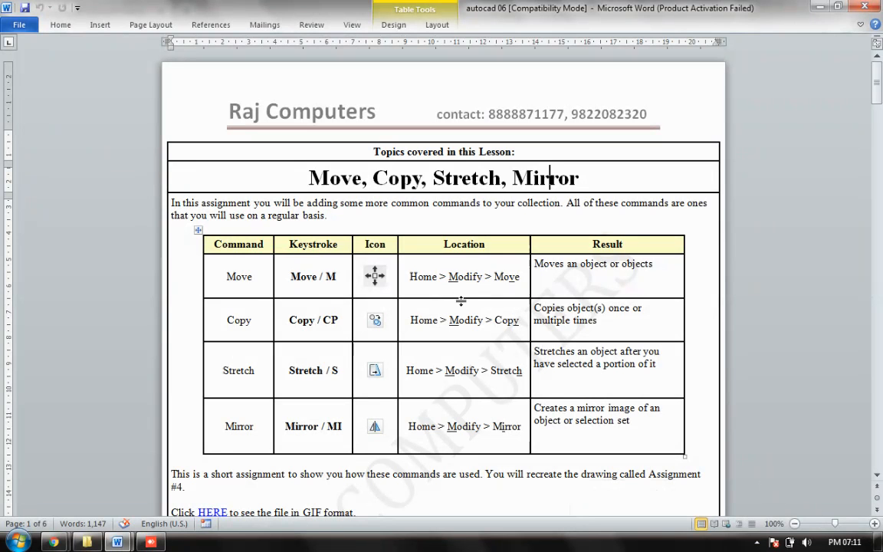
{"action": "left_click", "coordinate": [150, 542]}
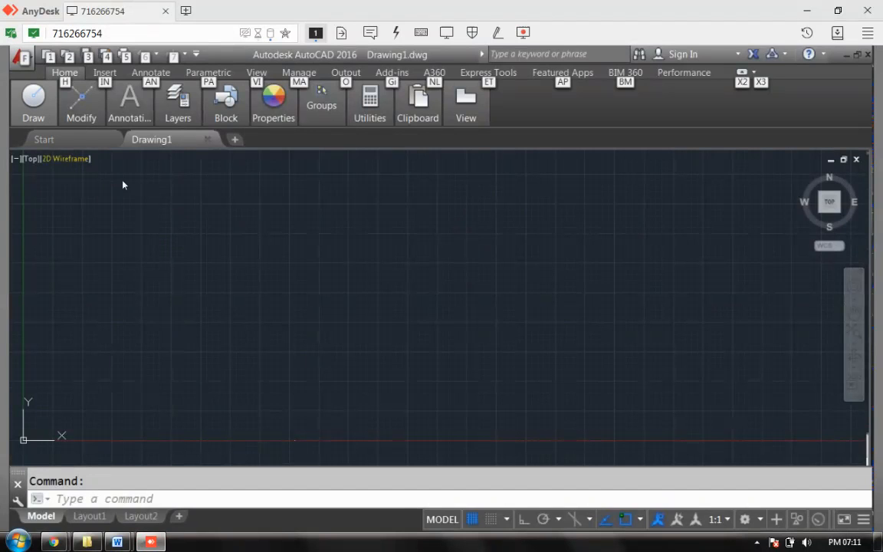
{"action": "left_click", "coordinate": [33, 104]}
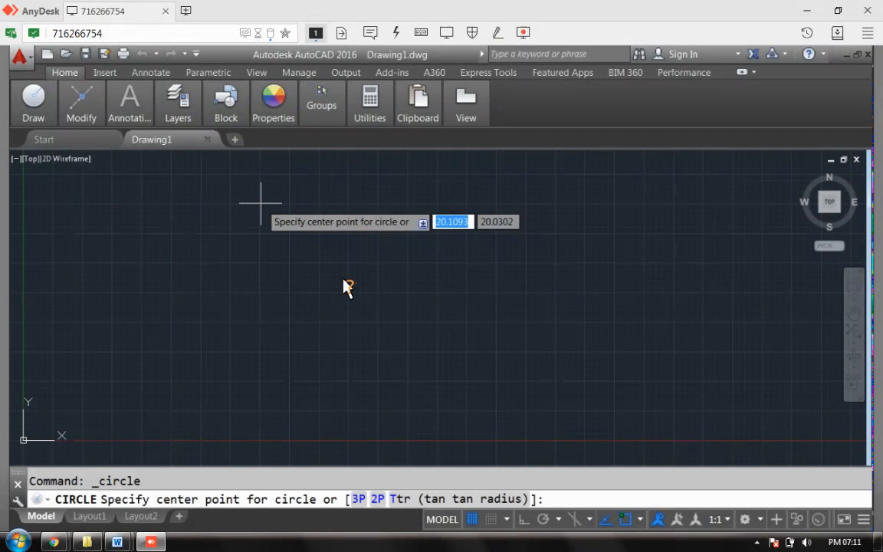
{"action": "left_click", "coordinate": [261, 204]}
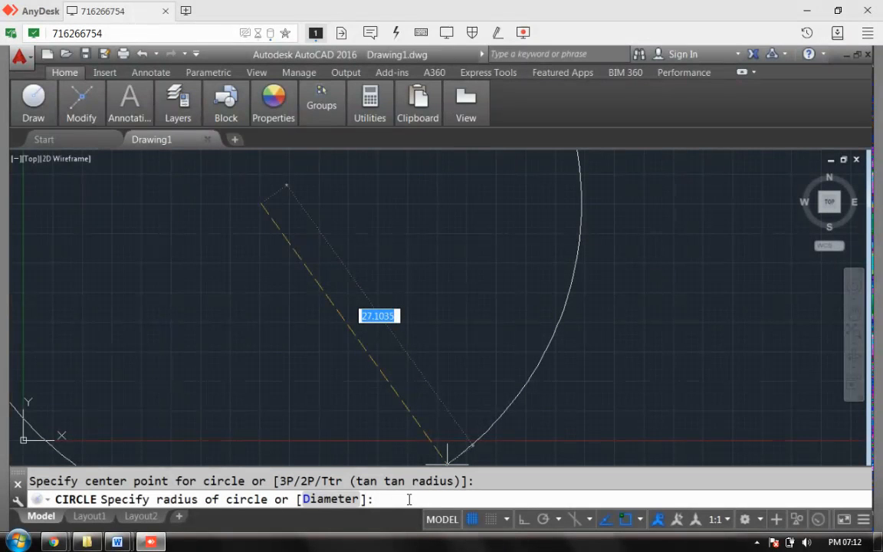
{"action": "type", "text": "10"}
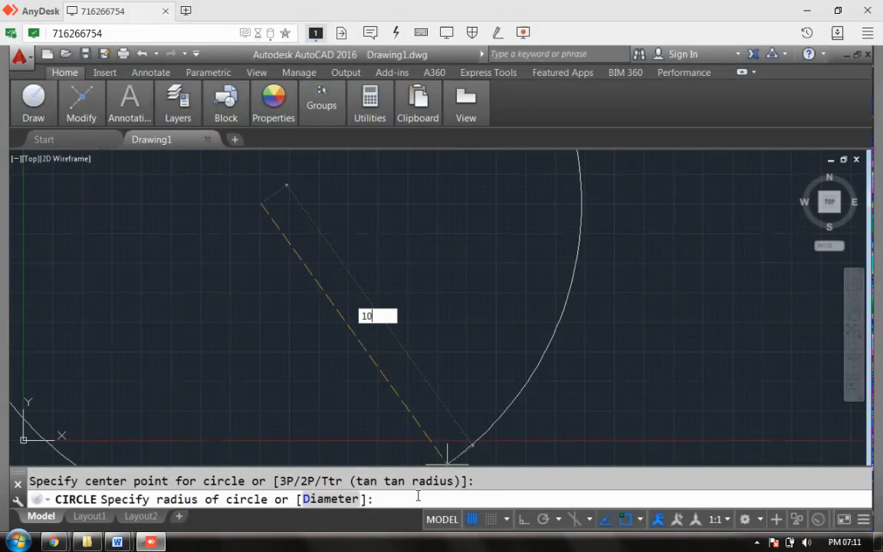
{"action": "key", "text": "Return"}
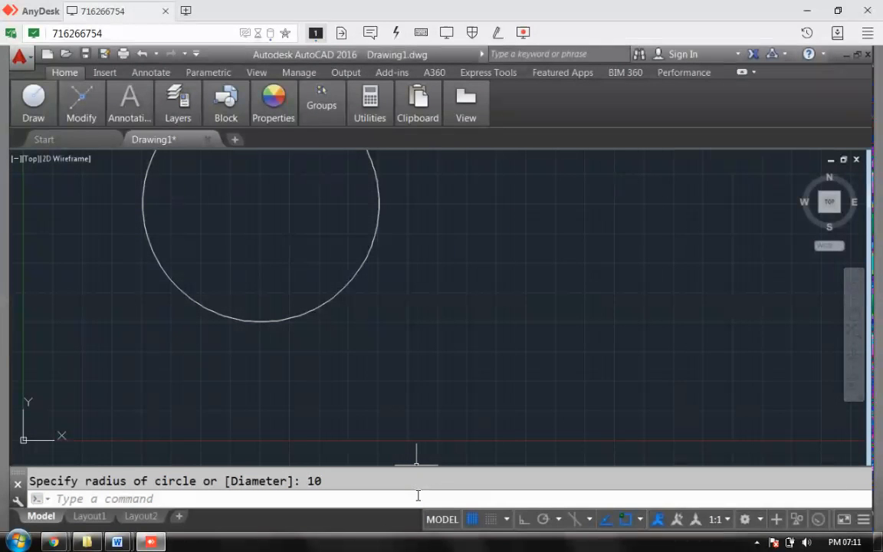
{"action": "scroll", "coordinate": [404, 356], "scroll_direction": "up", "scroll_amount": 5}
{"action": "left_click", "coordinate": [277, 499]}
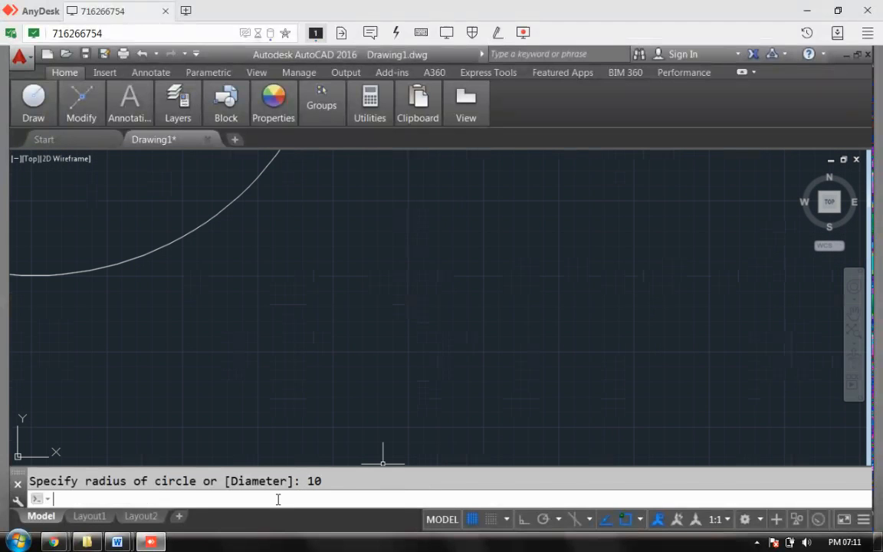
{"action": "type", "text": "a"}
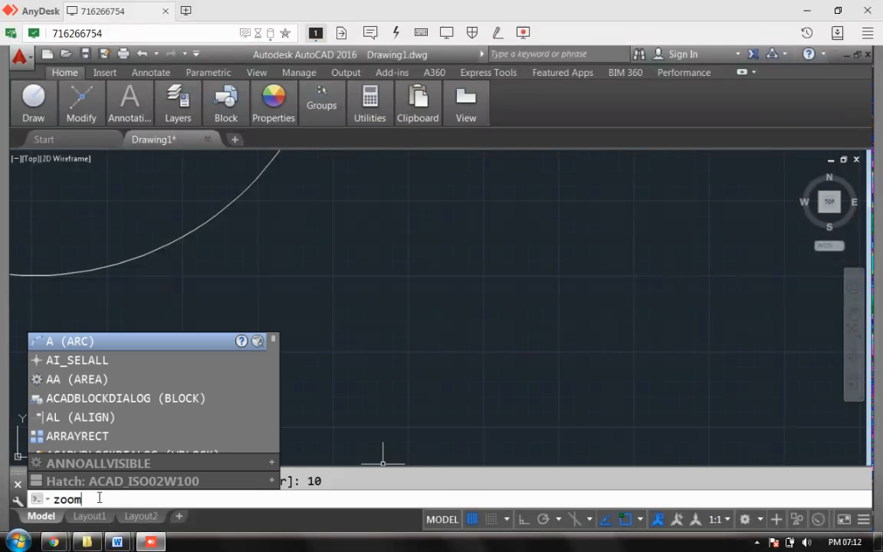
{"action": "key", "text": "Return"}
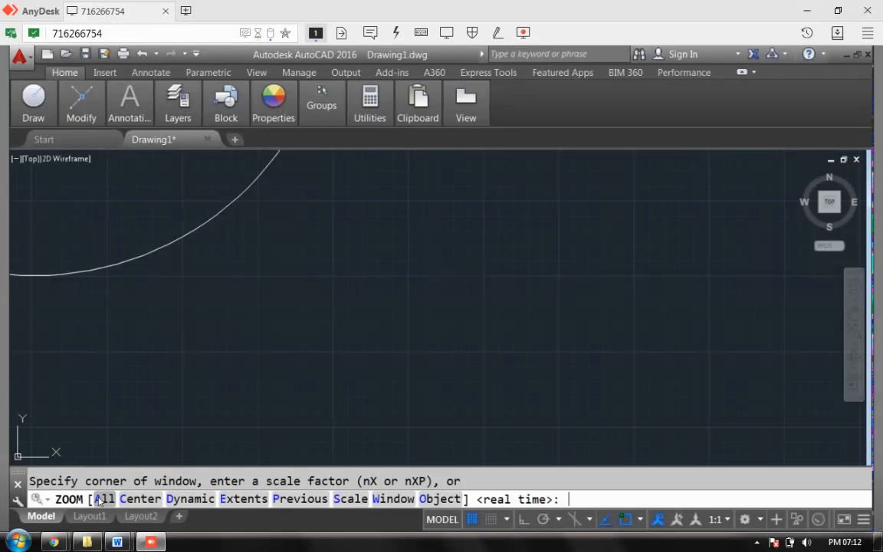
{"action": "key", "text": "Return"}
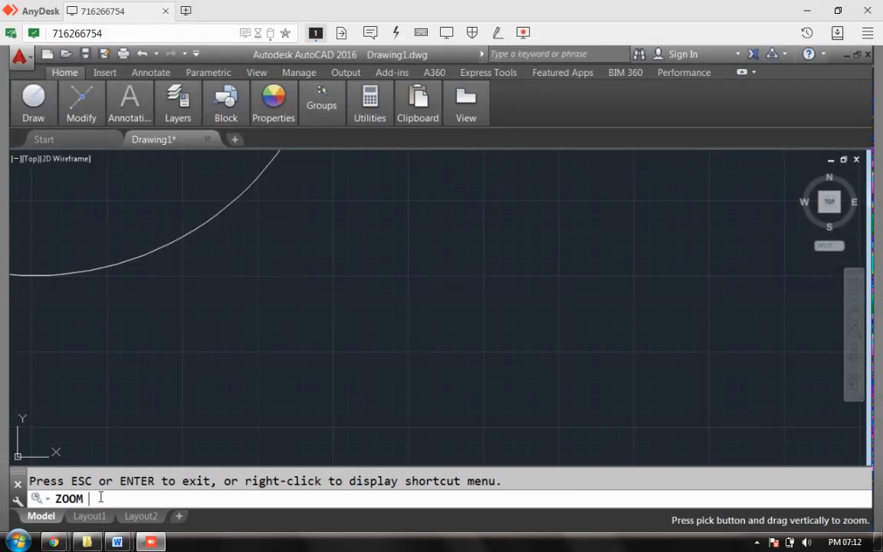
{"action": "key", "text": "Escape"}
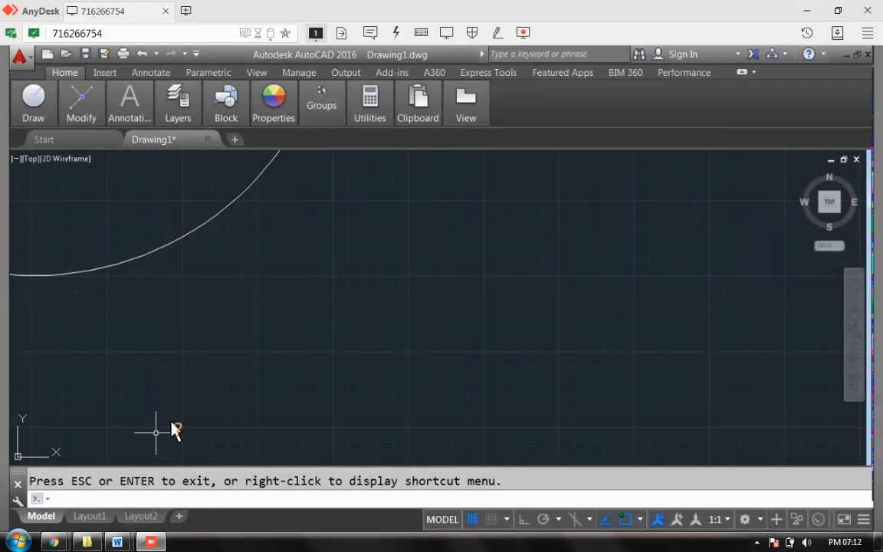
Fit the whole drawing in the view using the Zoom command's All option.
{"action": "left_click", "coordinate": [103, 500]}
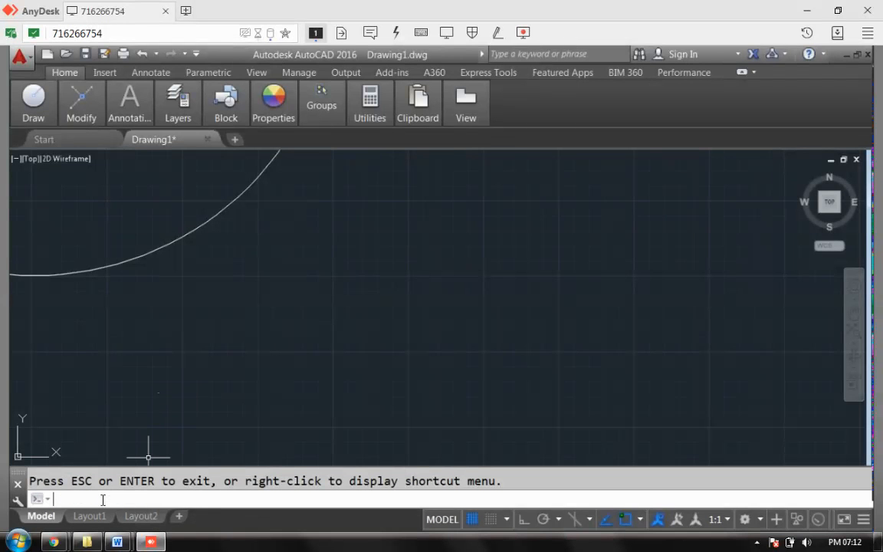
{"action": "type", "text": "zoom"}
{"action": "key", "text": "Return"}
{"action": "type", "text": "all"}
{"action": "key", "text": "Return"}
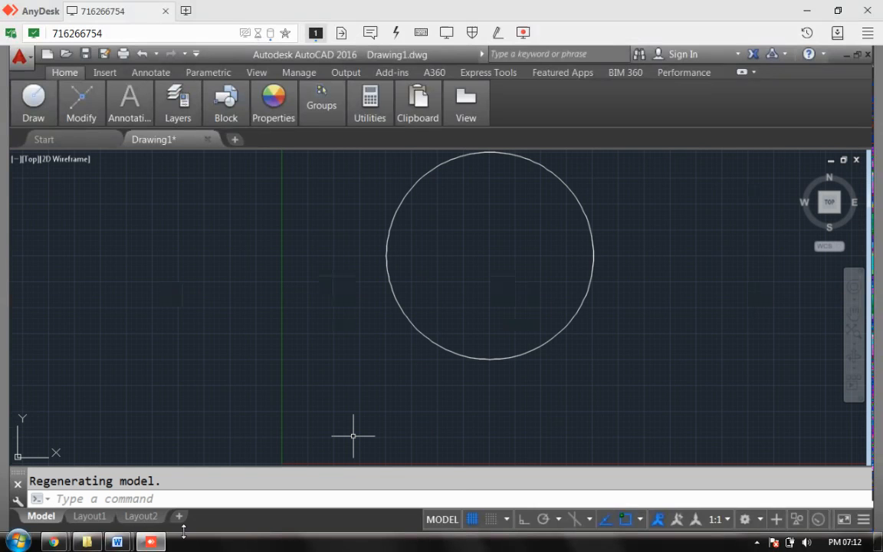
Consult the command table in the autocad 06 Word document and return to the AutoCAD drawing.
{"action": "mouse_move", "coordinate": [123, 542]}
{"action": "left_click", "coordinate": [192, 455]}
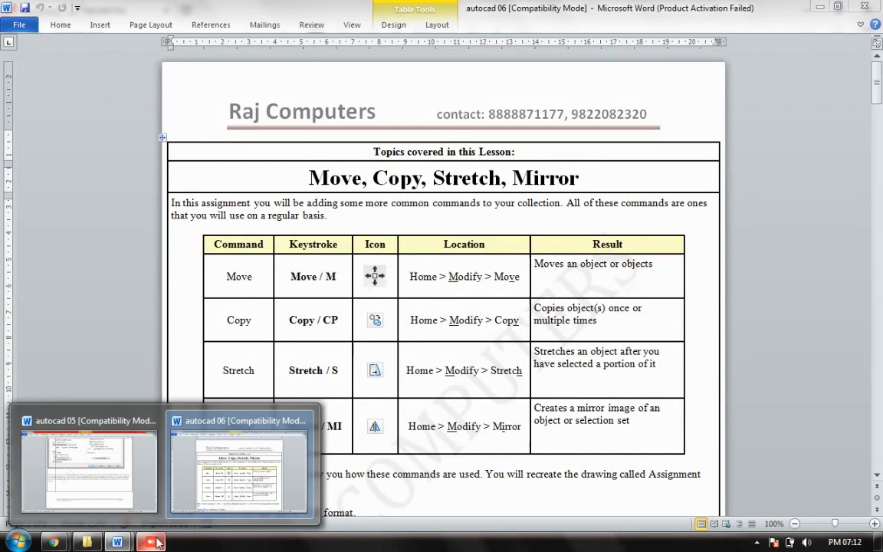
{"action": "left_click", "coordinate": [151, 541]}
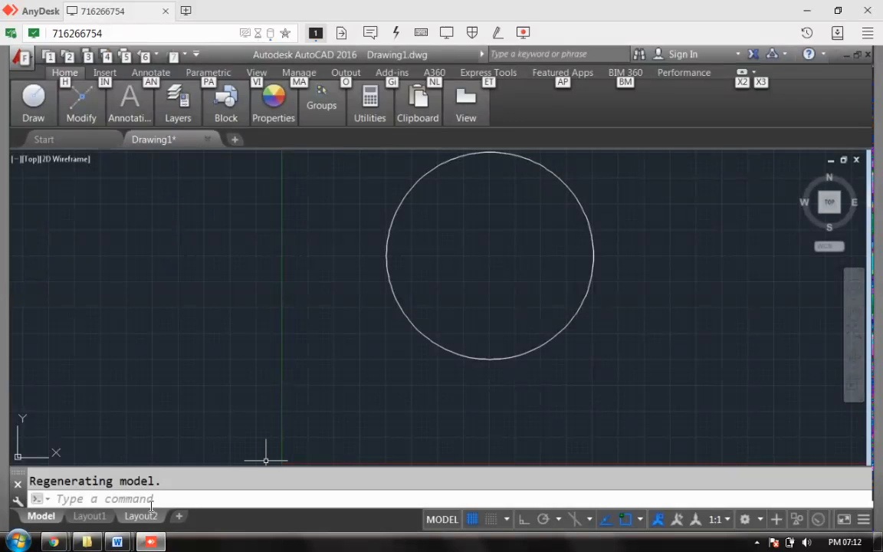
{"action": "left_click", "coordinate": [151, 500]}
{"action": "type", "text": "MOVE"}
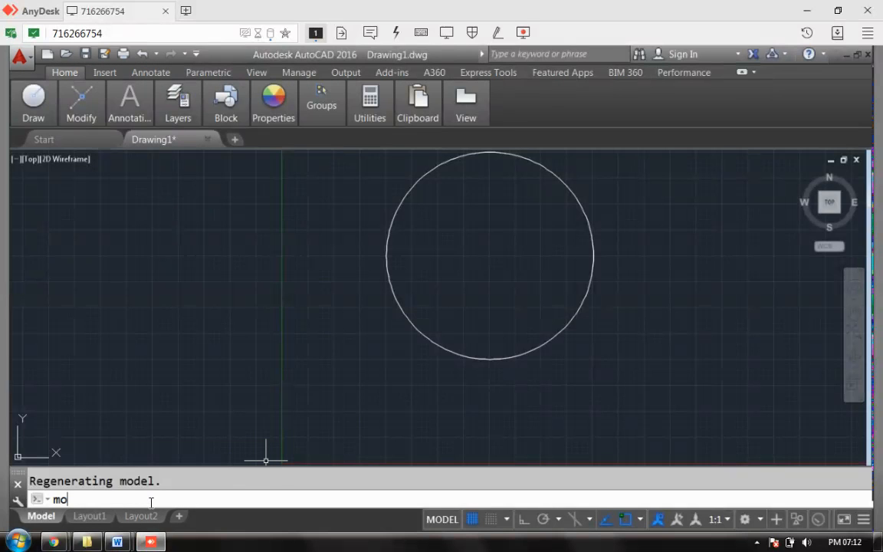
{"action": "key", "text": "Return"}
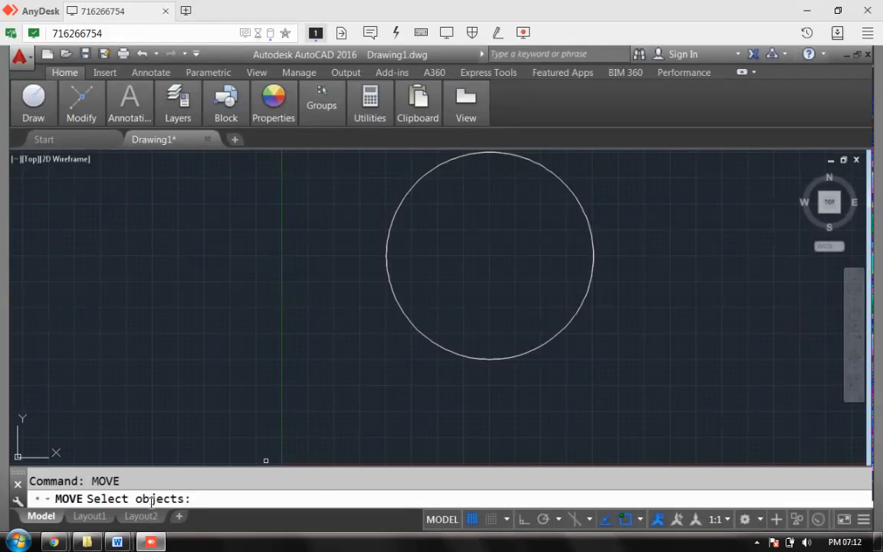
{"action": "left_click", "coordinate": [436, 352]}
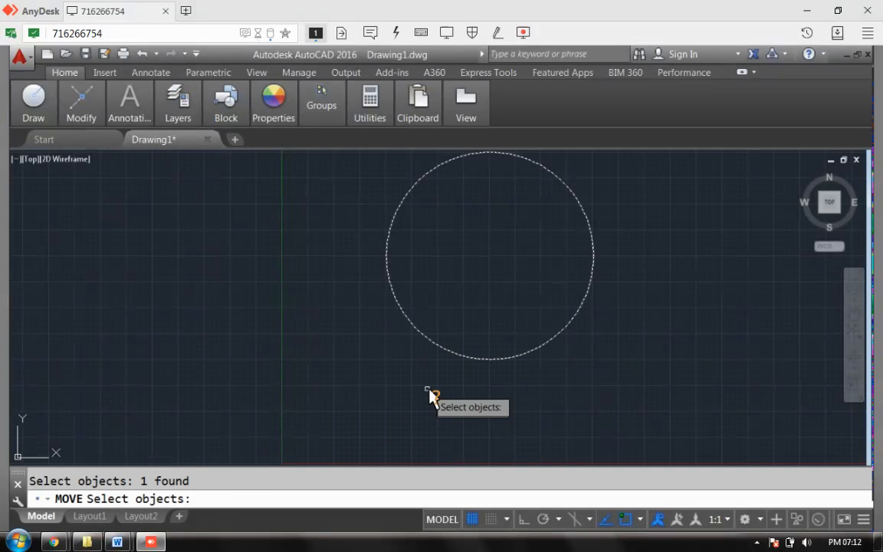
{"action": "key", "text": "Return"}
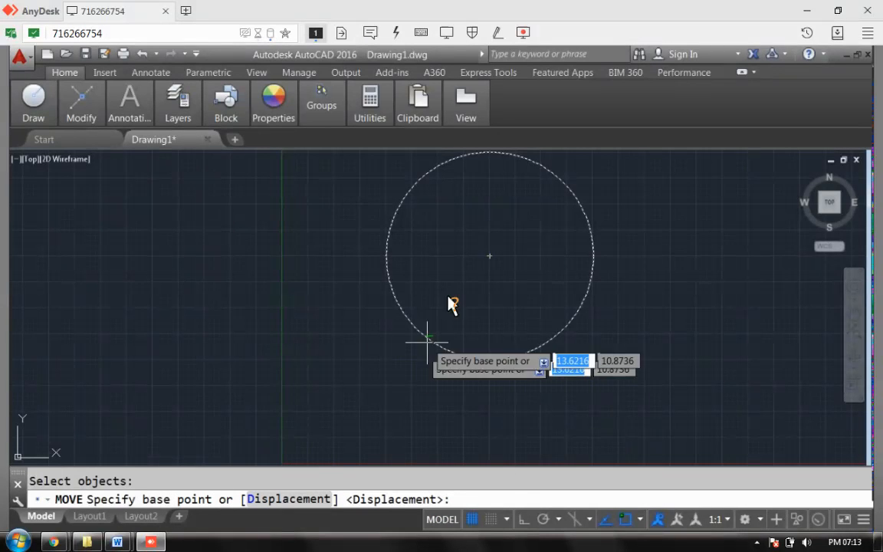
{"action": "left_click", "coordinate": [492, 261]}
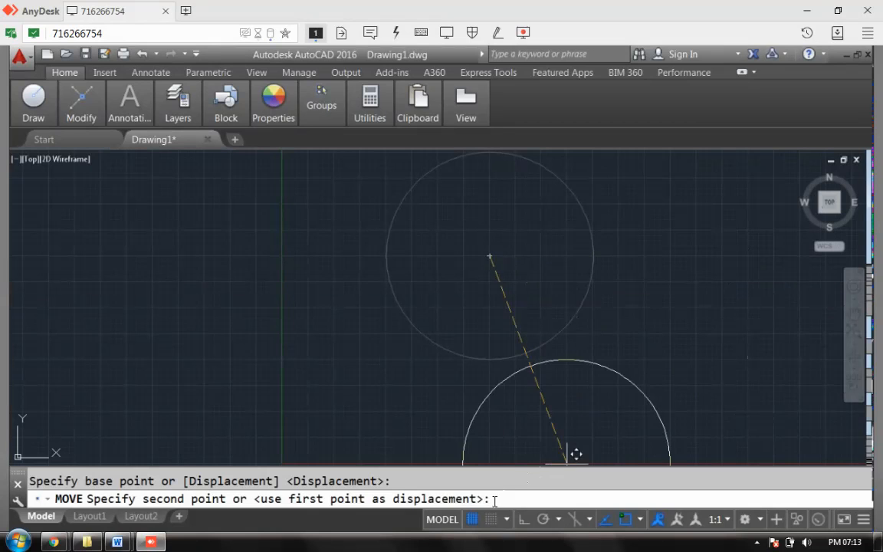
{"action": "type", "text": "@25<0"}
{"action": "key", "text": "Return"}
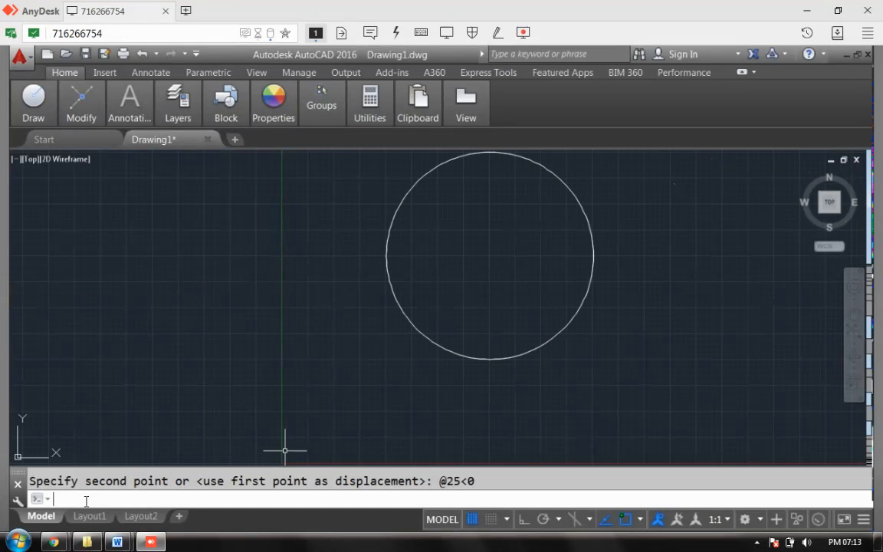
{"action": "key", "text": "ctrl+z"}
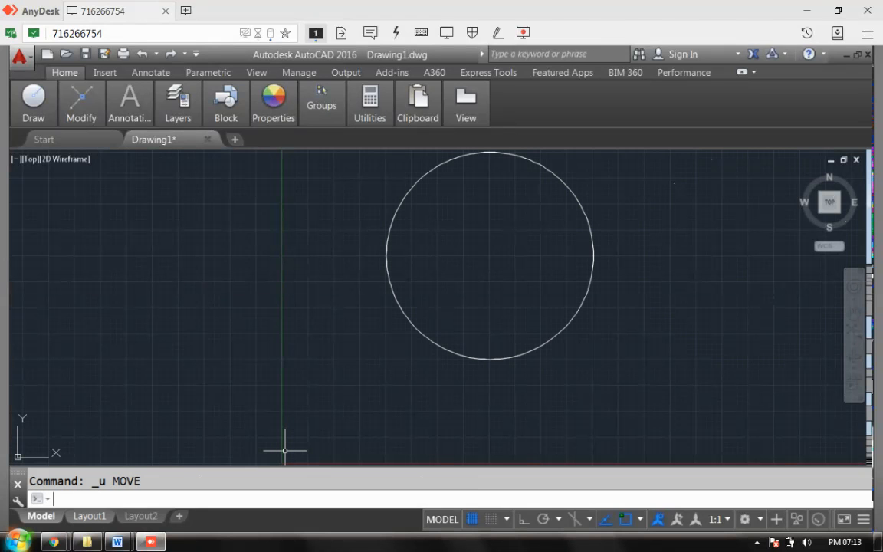
Look up the Copy command in the Word lesson sheet and go back to the AutoCAD drawing.
{"action": "left_click", "coordinate": [118, 542]}
{"action": "left_click", "coordinate": [215, 511]}
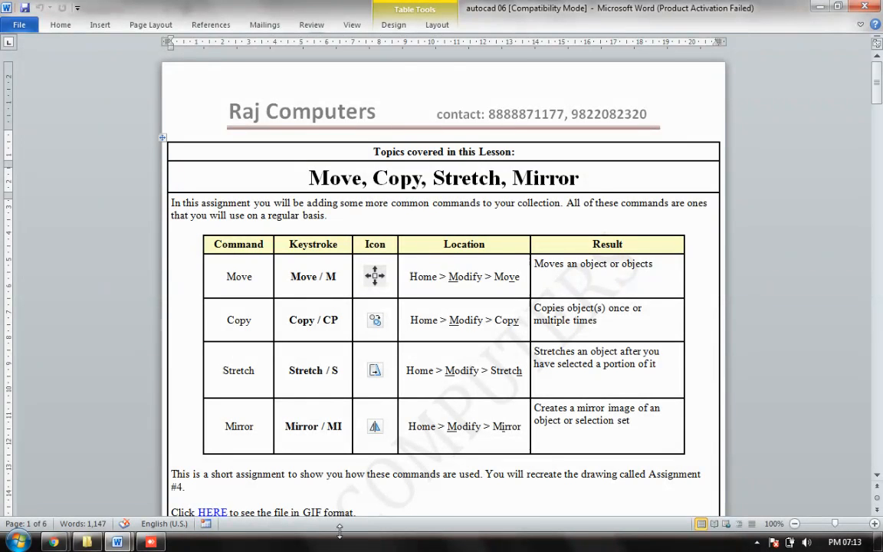
{"action": "left_click", "coordinate": [152, 541]}
{"action": "left_click", "coordinate": [205, 494]}
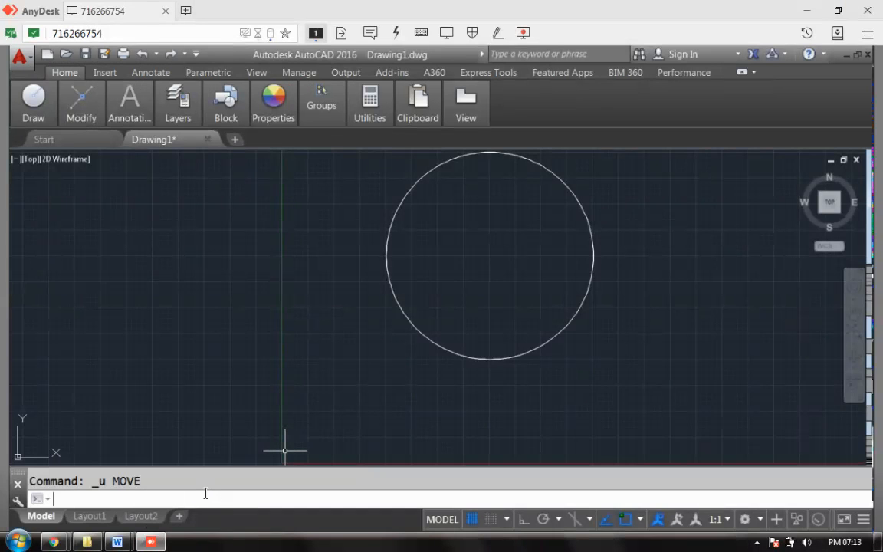
{"action": "type", "text": "cp"}
{"action": "key", "text": "BackSpace"}
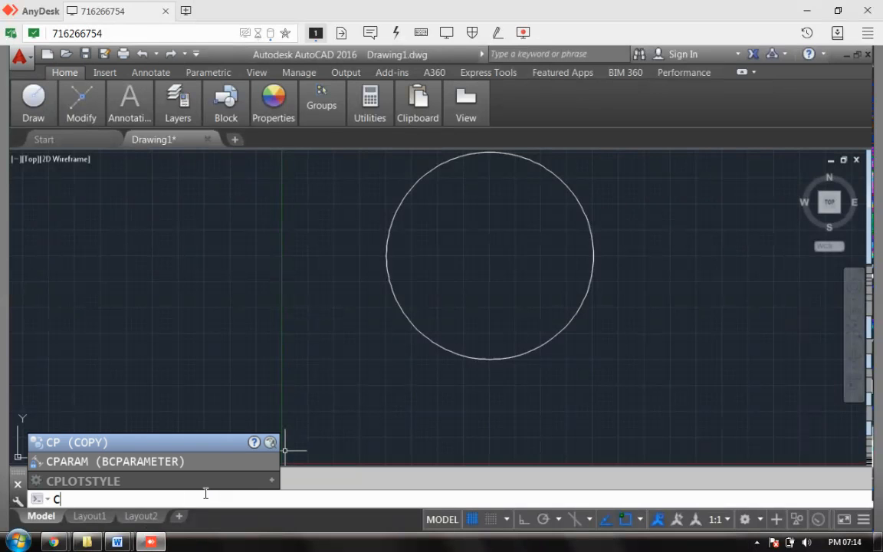
{"action": "type", "text": "OPY"}
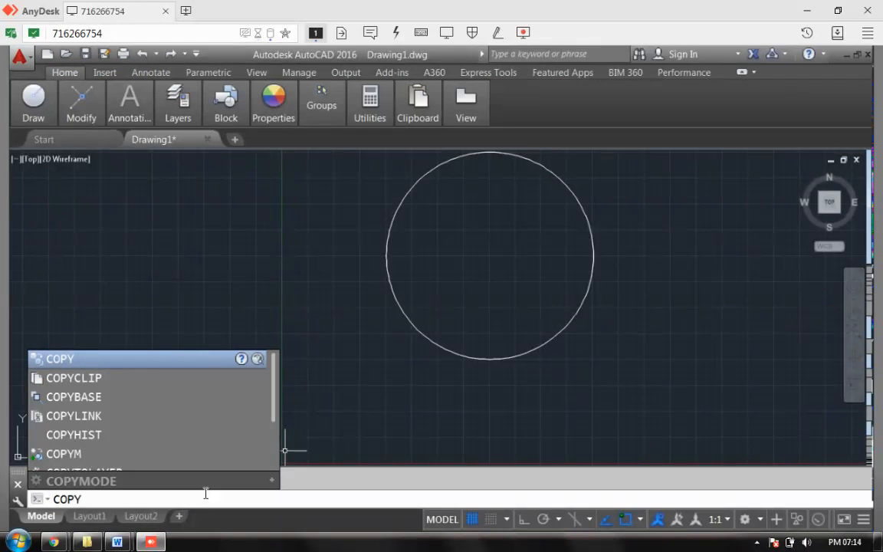
{"action": "key", "text": "Return"}
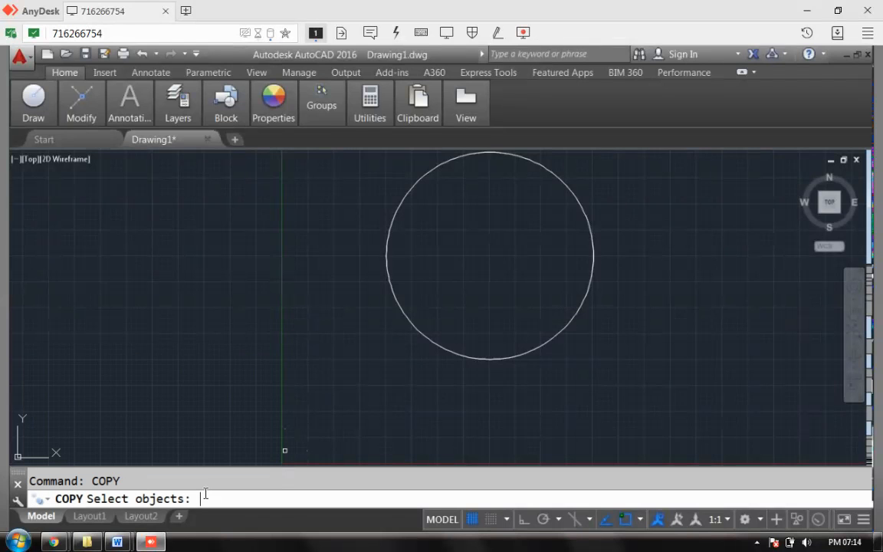
{"action": "left_click", "coordinate": [437, 349]}
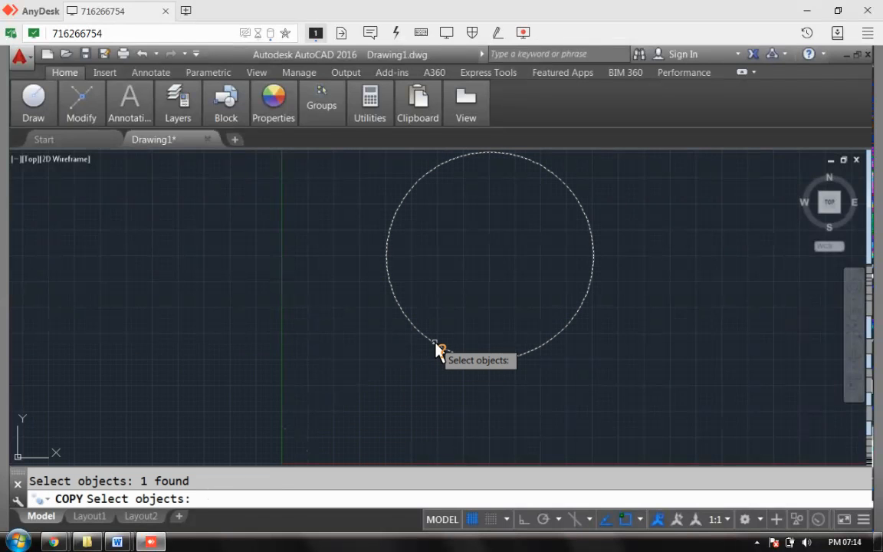
{"action": "key", "text": "Return"}
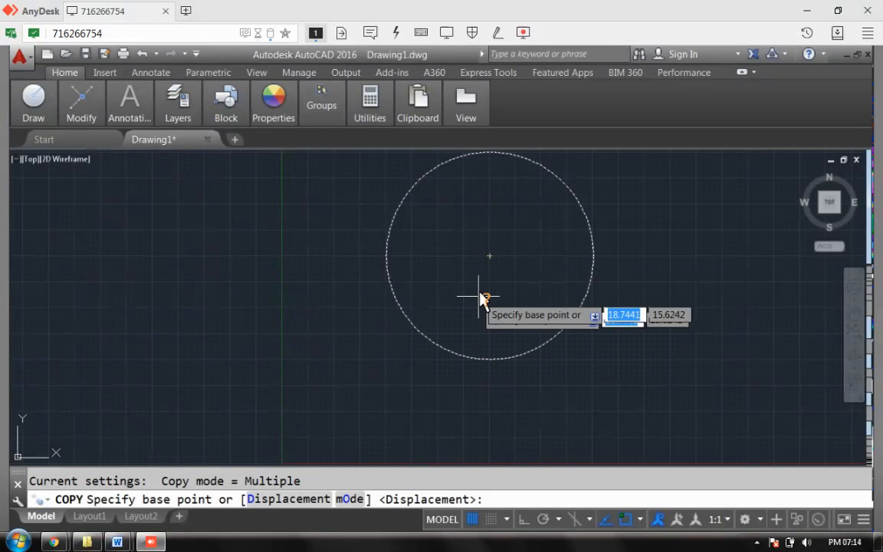
{"action": "left_click", "coordinate": [492, 259]}
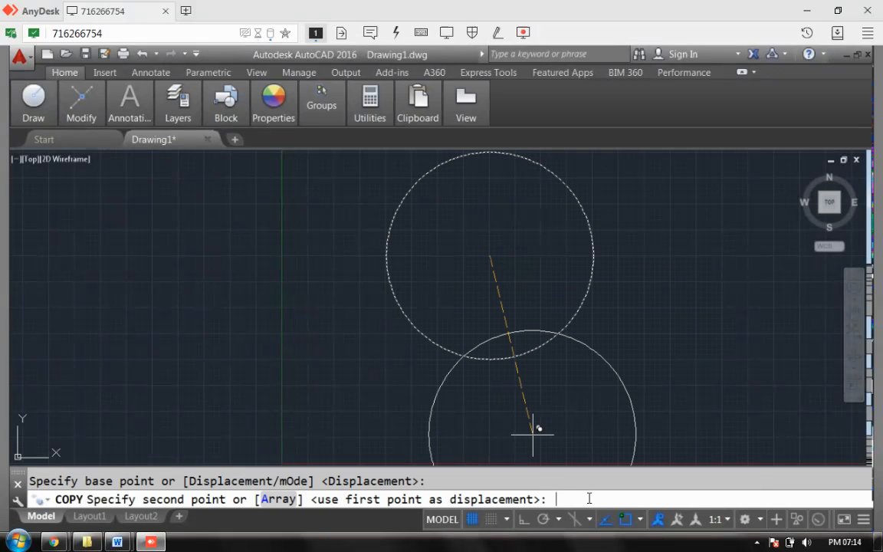
{"action": "type", "text": "<"}
{"action": "key", "text": "BackSpace"}
{"action": "type", "text": "@25<6"}
{"action": "key", "text": "Return"}
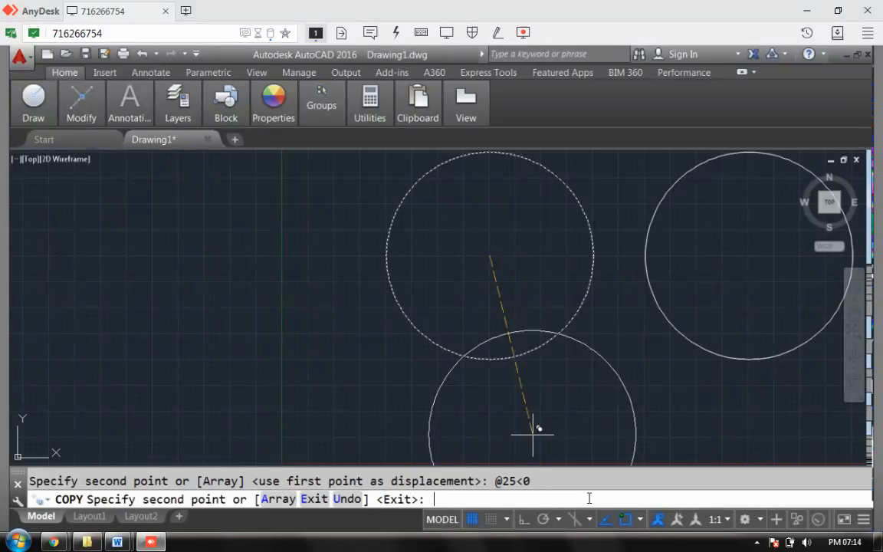
{"action": "type", "text": "@50<0"}
{"action": "key", "text": "Return"}
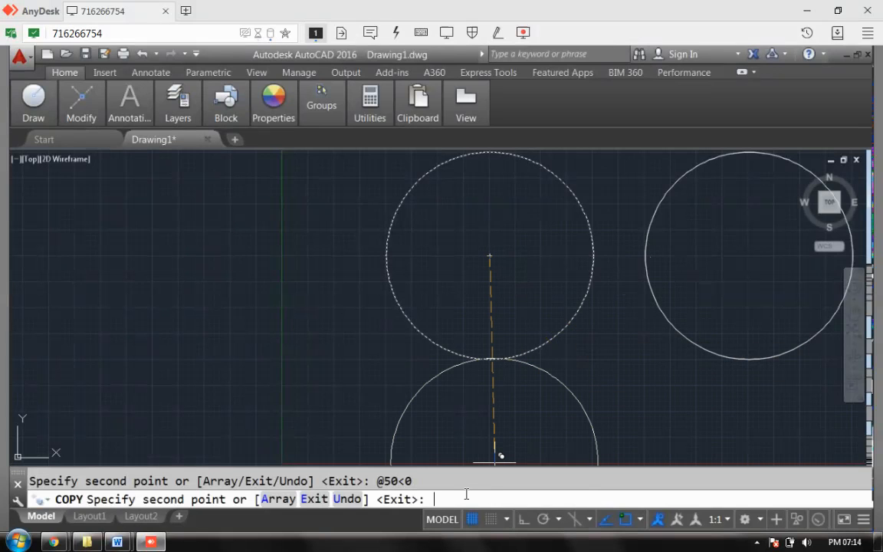
{"action": "type", "text": "@25<180"}
{"action": "key", "text": "Return"}
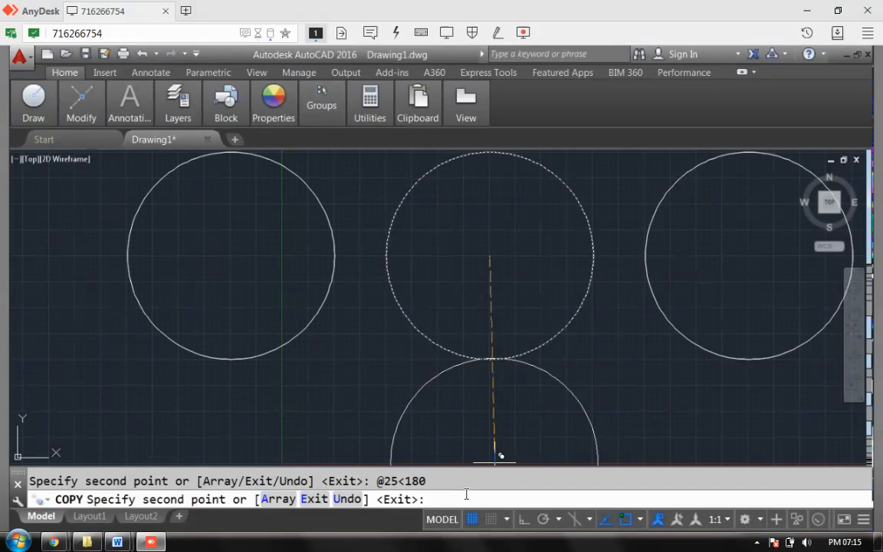
{"action": "key", "text": "Return"}
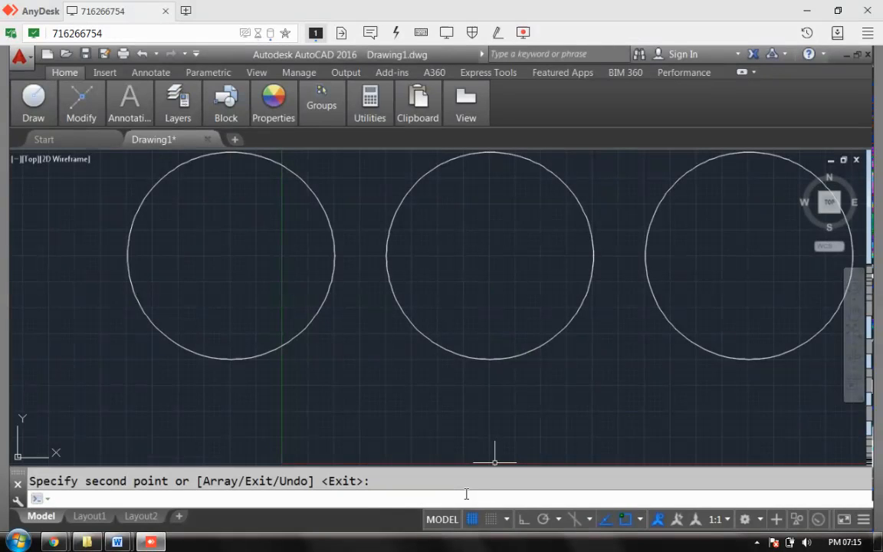
Zoom the drawing with the All option so that the whole row of circles fits in the view.
{"action": "type", "text": "zoom"}
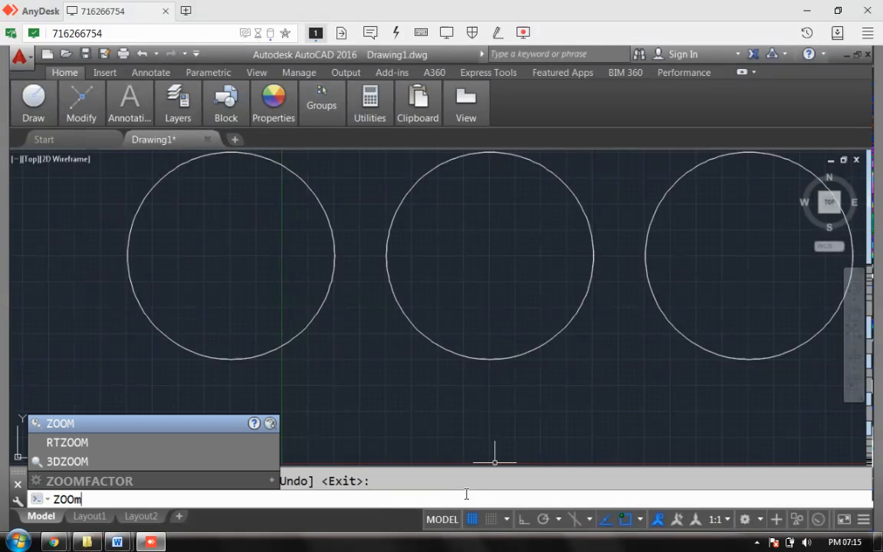
{"action": "key", "text": "Return"}
{"action": "type", "text": "all"}
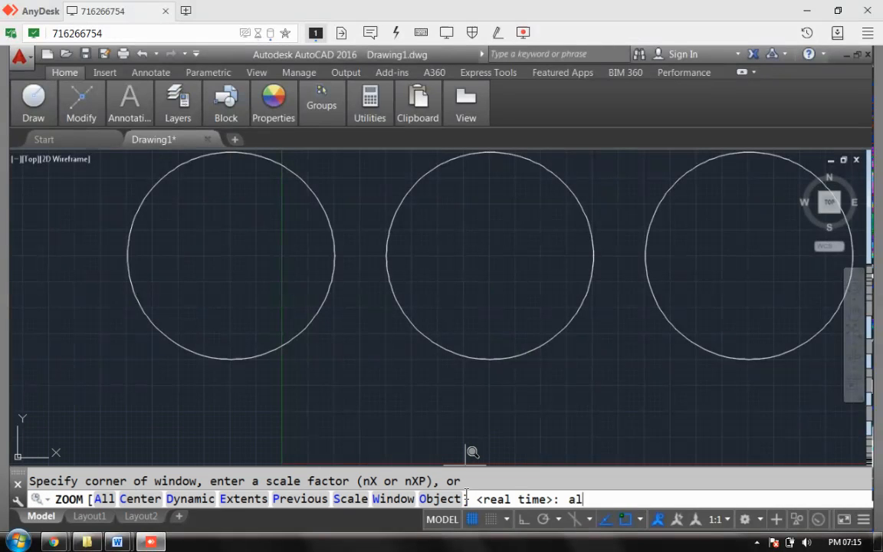
{"action": "key", "text": "Return"}
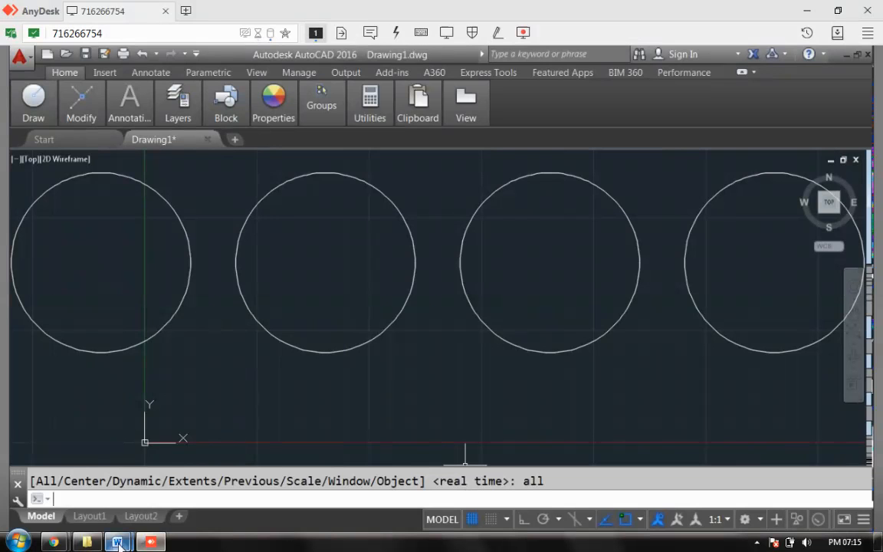
Look up the Stretch command in the autocad 06 Word lesson sheet and return to the AutoCAD drawing.
{"action": "mouse_move", "coordinate": [119, 543]}
{"action": "left_click", "coordinate": [238, 476]}
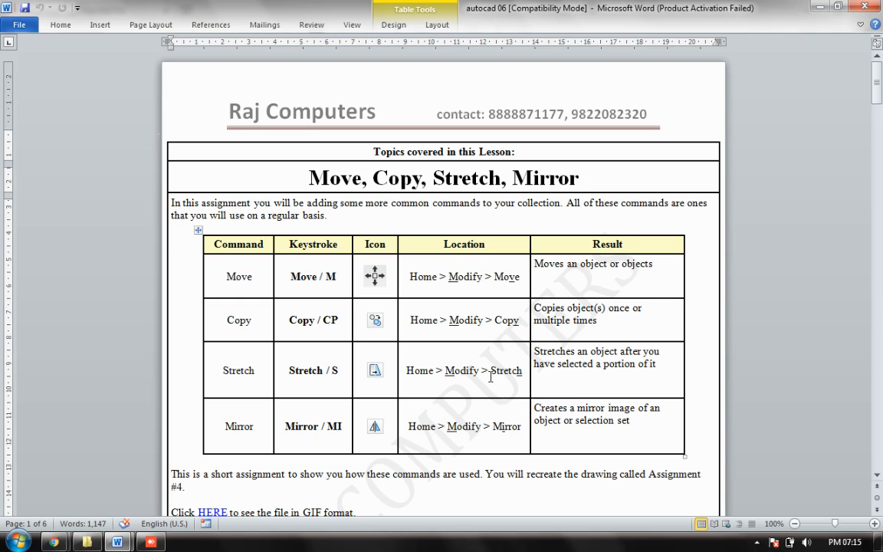
{"action": "left_click", "coordinate": [153, 543]}
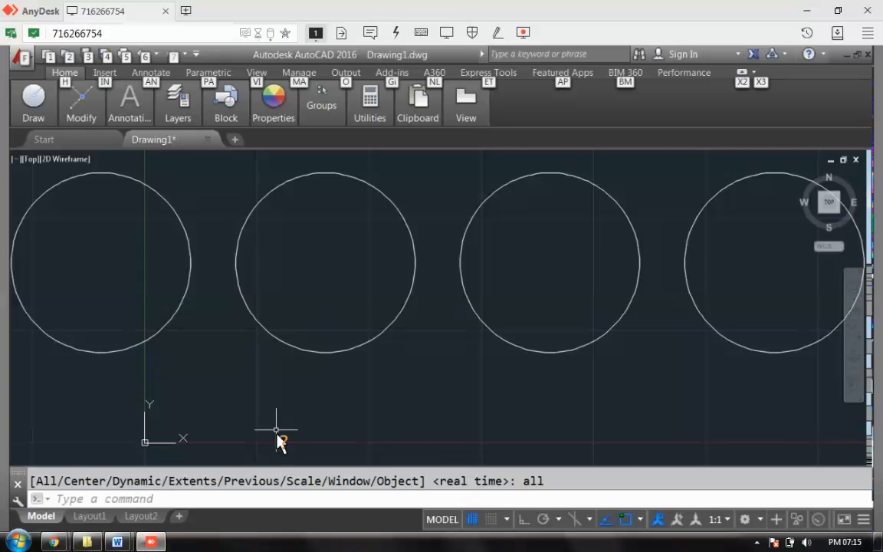
Draw an upright rectangle in the empty area to the right of the four circles and end the Rectangle command.
{"action": "scroll", "coordinate": [282, 427], "scroll_direction": "down", "scroll_amount": 3}
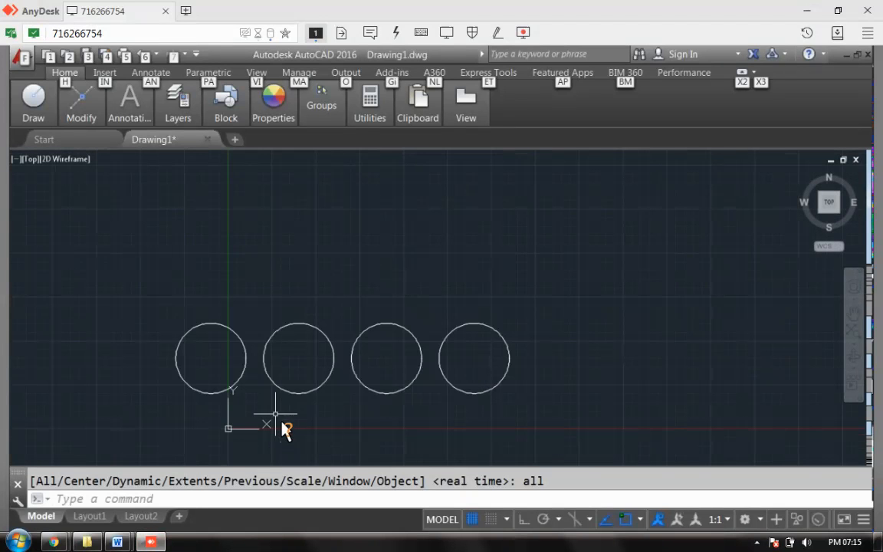
{"action": "left_click", "coordinate": [43, 121]}
{"action": "mouse_move", "coordinate": [43, 120]}
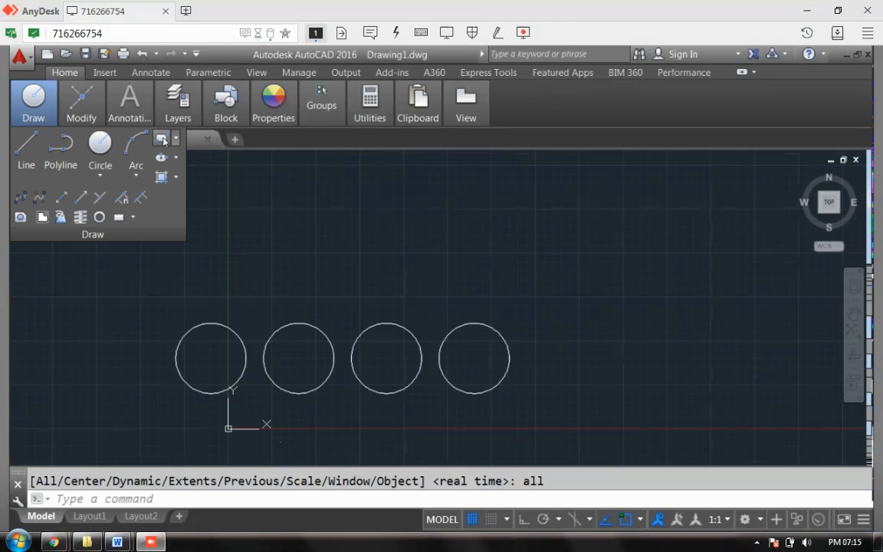
{"action": "left_click", "coordinate": [164, 140]}
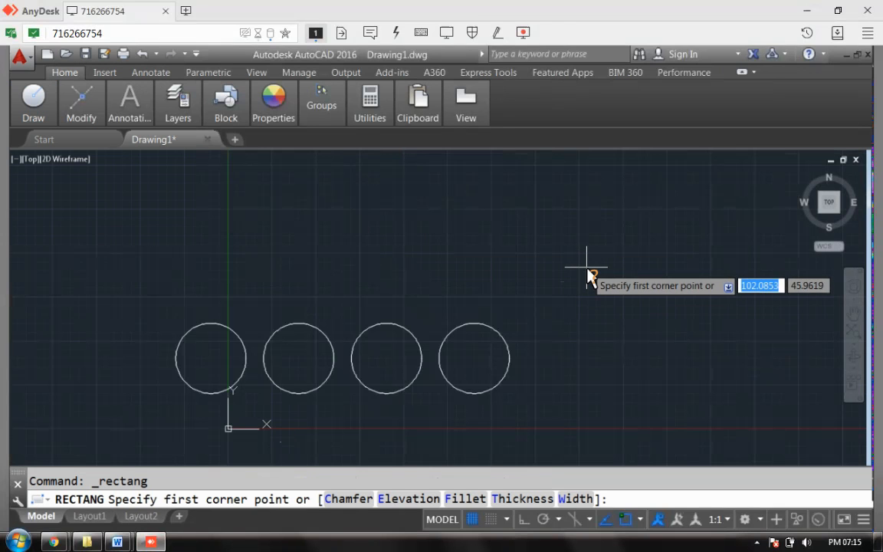
{"action": "left_click", "coordinate": [588, 268]}
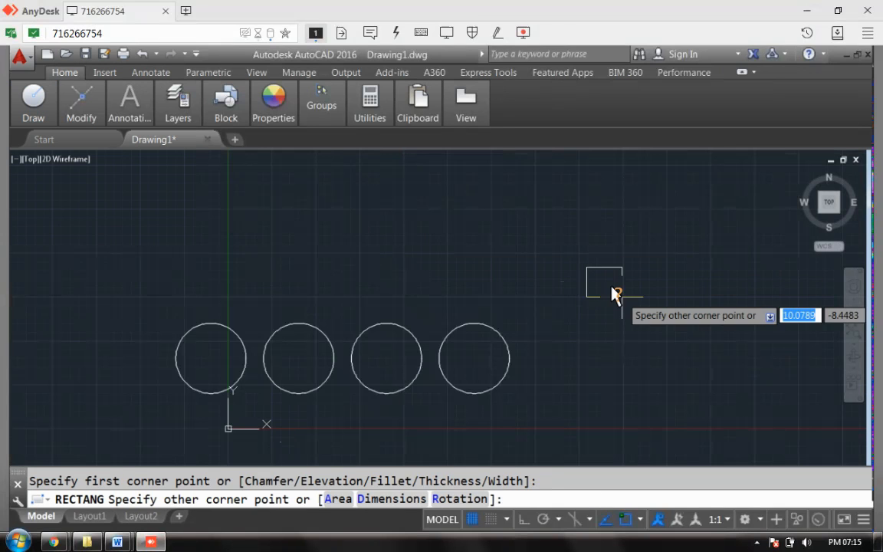
{"action": "left_click", "coordinate": [666, 415]}
{"action": "key", "text": "Return"}
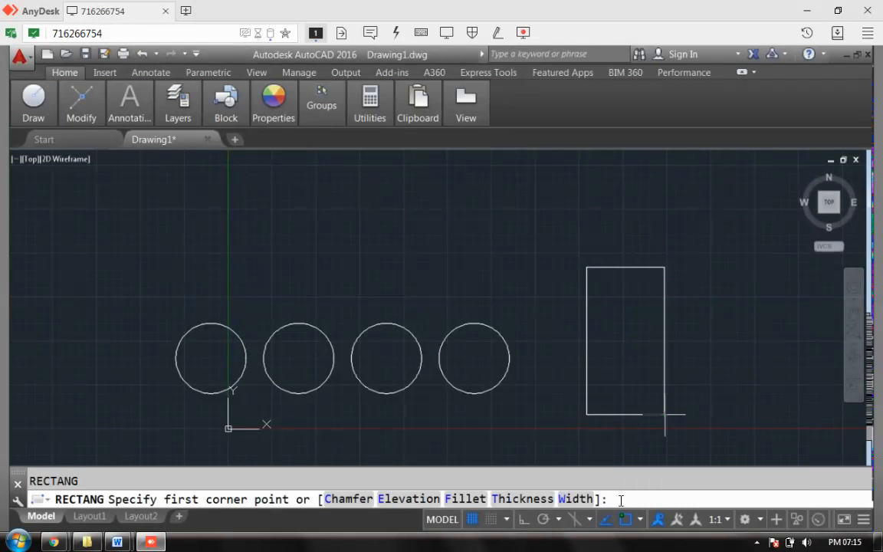
{"action": "key", "text": "Escape"}
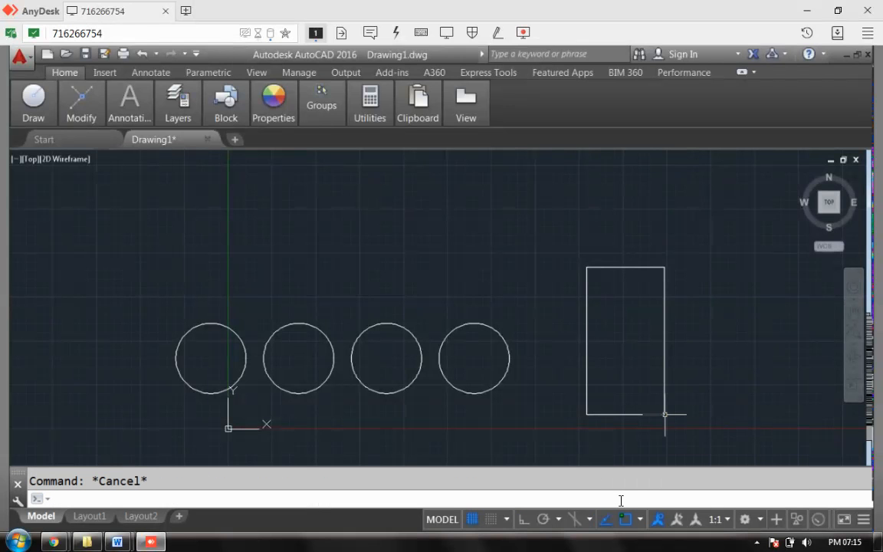
Check the Stretch and Mirror entries in the autocad 06 Word lesson sheet and switch back to AutoCAD.
{"action": "mouse_move", "coordinate": [117, 543]}
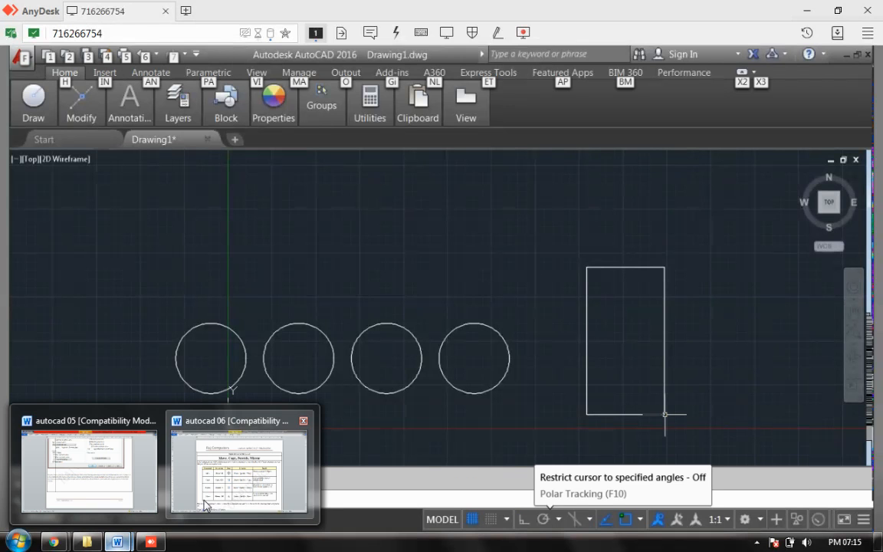
{"action": "left_click", "coordinate": [201, 449]}
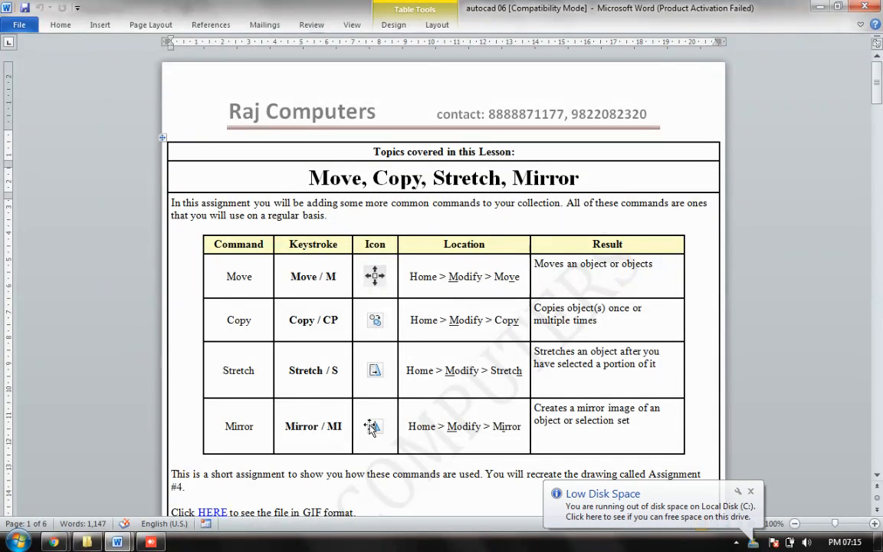
{"action": "left_click", "coordinate": [152, 543]}
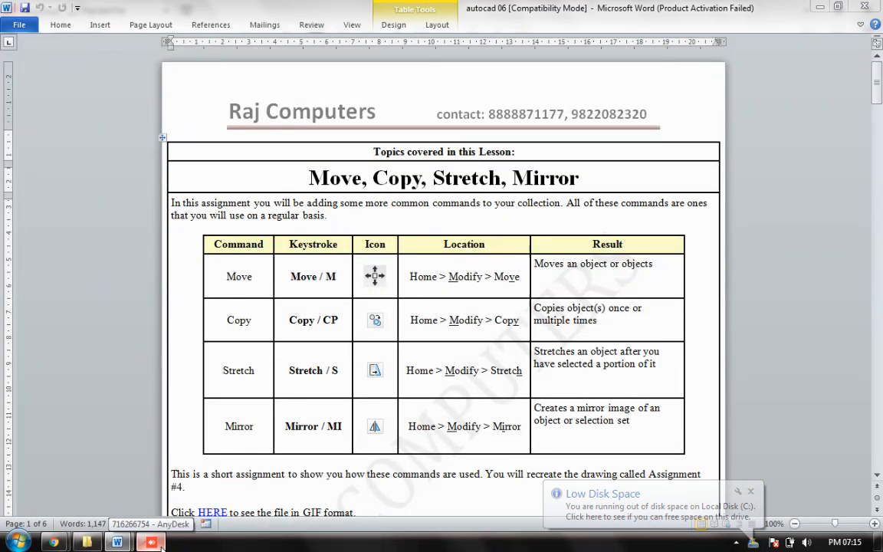
{"action": "left_click", "coordinate": [157, 543]}
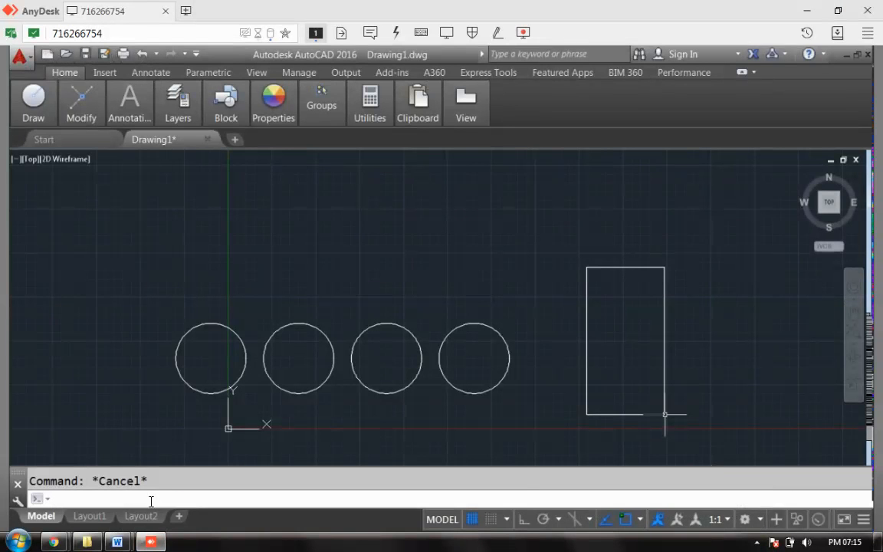
Try to stretch the rectangle's upper end from its upper-right corner using the first point as displacement, and undo that stretch.
{"action": "type", "text": "s"}
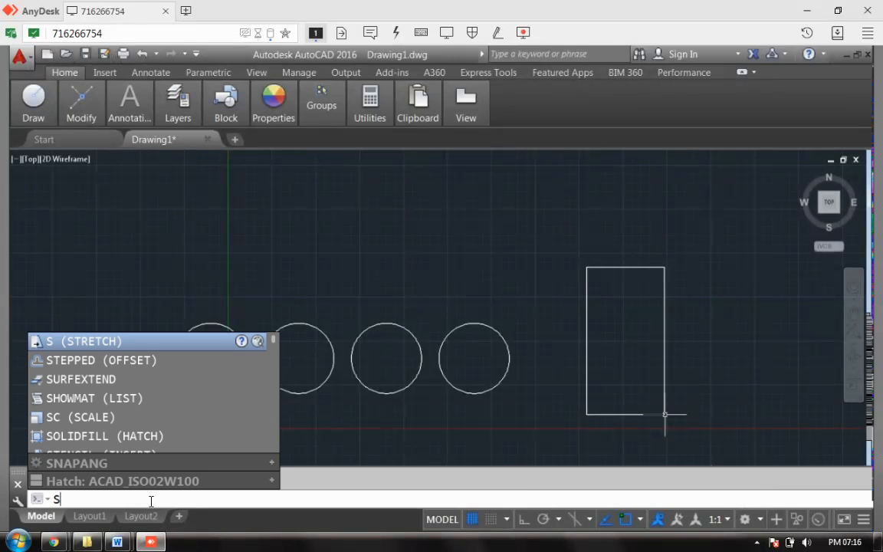
{"action": "type", "text": "tre"}
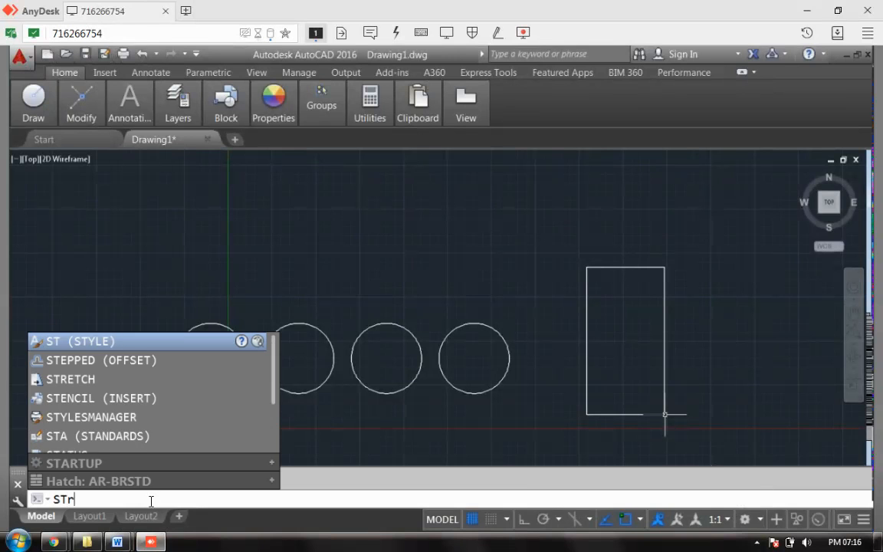
{"action": "type", "text": "tch"}
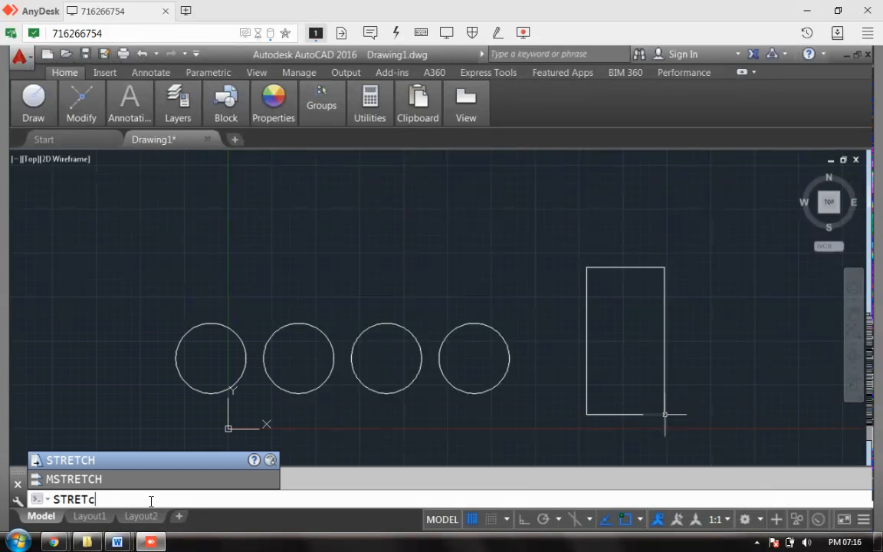
{"action": "key", "text": "Return"}
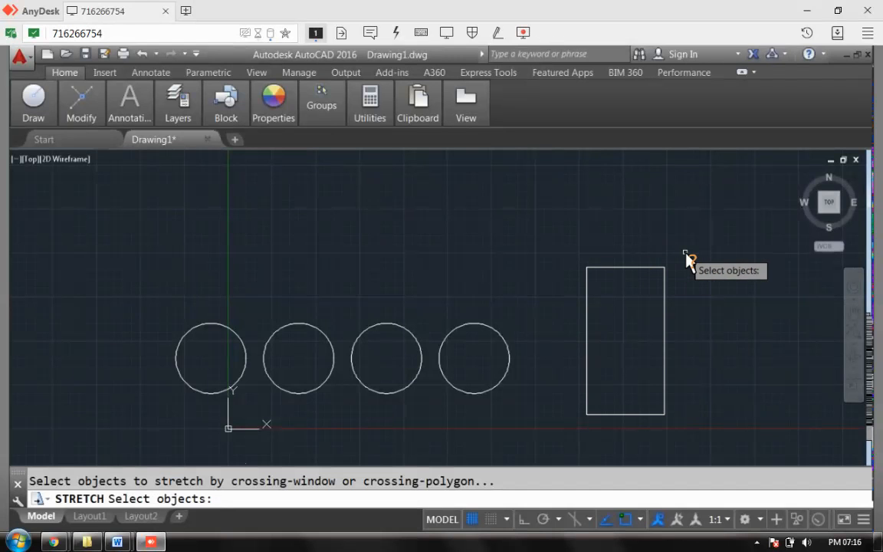
{"action": "mouse_move", "coordinate": [697, 247]}
{"action": "left_mouse_down"}
{"action": "mouse_move", "coordinate": [649, 282]}
{"action": "mouse_move", "coordinate": [547, 280]}
{"action": "left_mouse_up"}
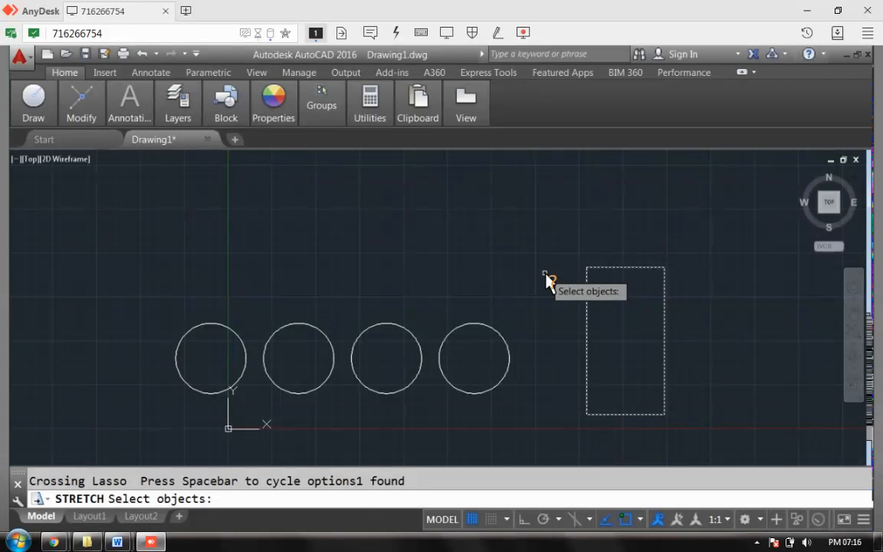
{"action": "key", "text": "Return"}
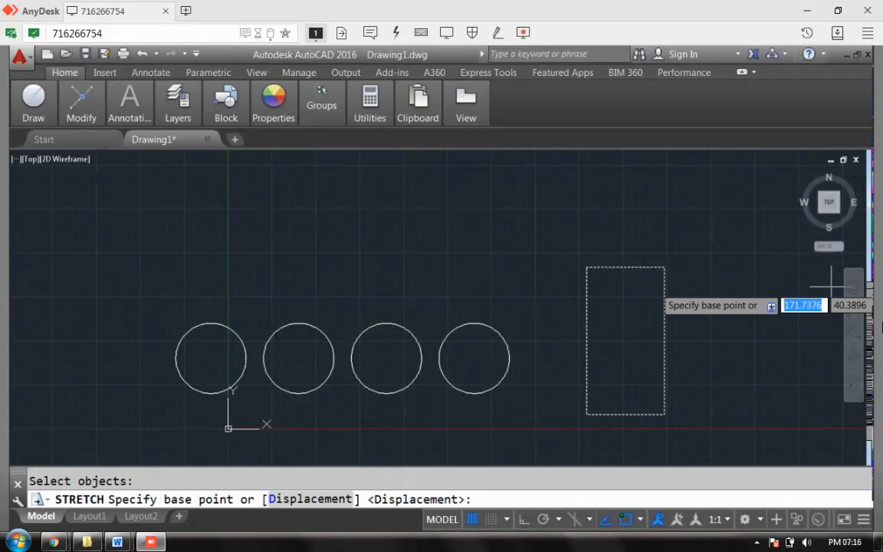
{"action": "left_click", "coordinate": [666, 270]}
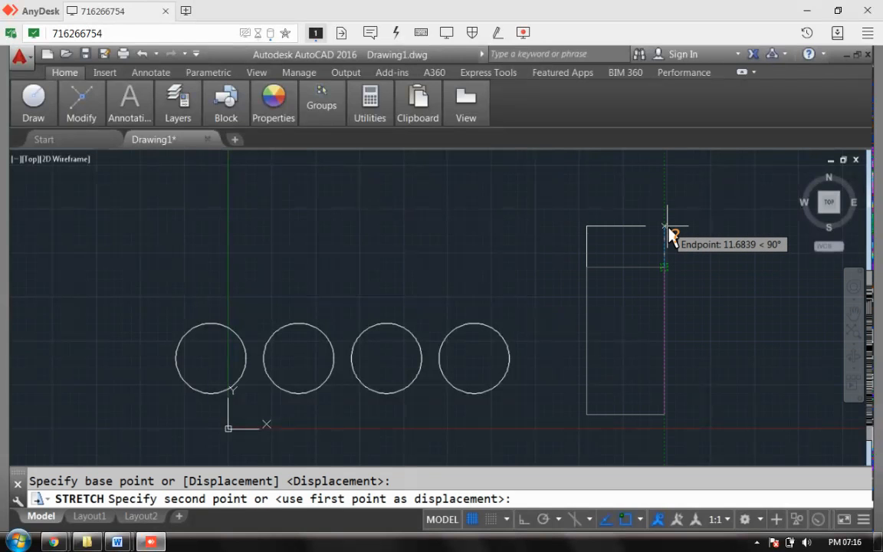
{"action": "key", "text": "Return"}
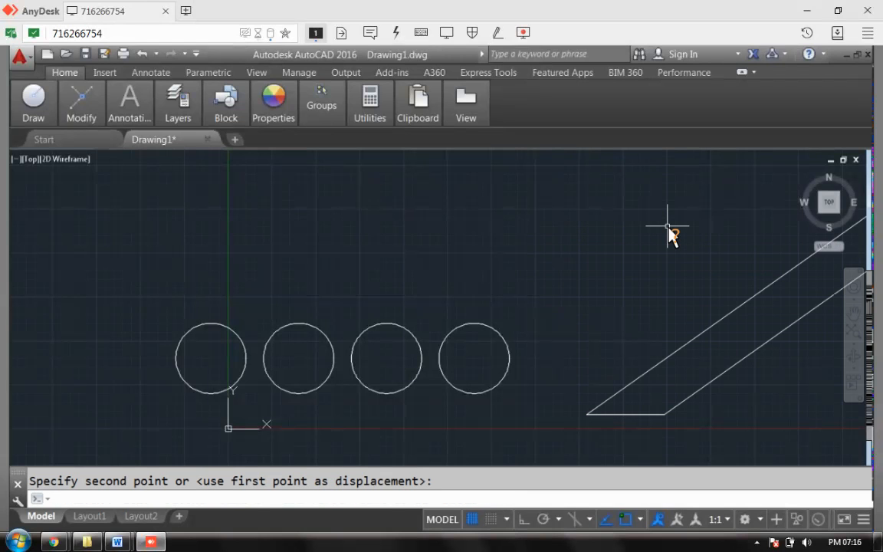
{"action": "key", "text": "ctrl+z"}
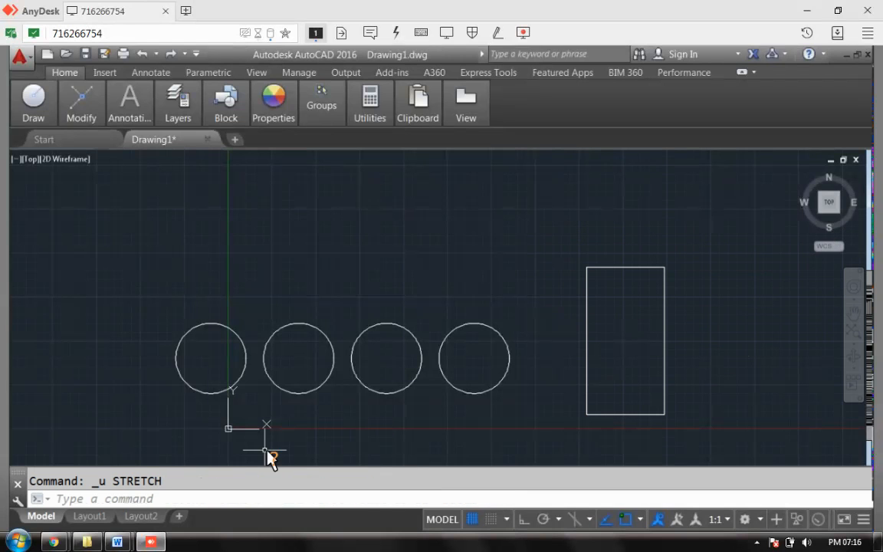
Stretch the rectangle's upper-left corner about 19 units straight up, using the upper-right corner as the base point.
{"action": "type", "text": "s"}
{"action": "key", "text": "Return"}
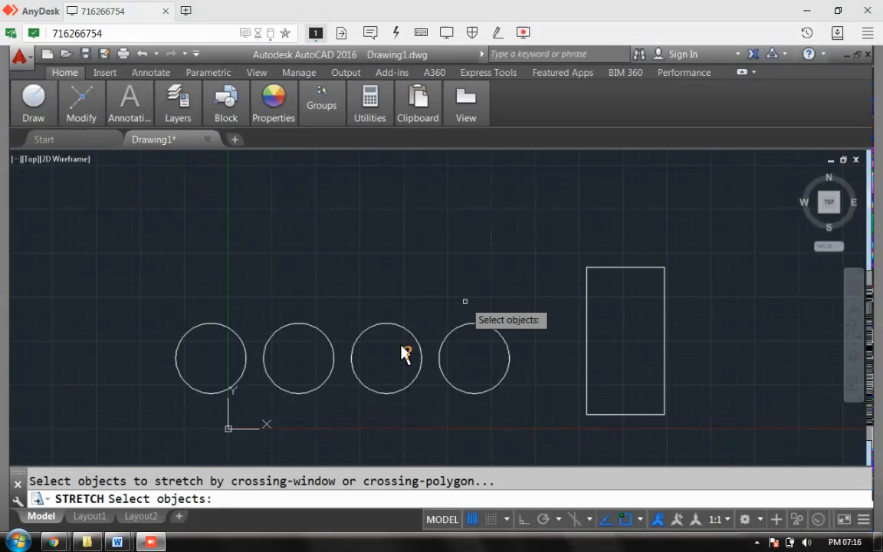
{"action": "mouse_move", "coordinate": [696, 249]}
{"action": "left_mouse_down"}
{"action": "mouse_move", "coordinate": [591, 276]}
{"action": "mouse_move", "coordinate": [581, 321]}
{"action": "mouse_move", "coordinate": [560, 262]}
{"action": "left_mouse_up"}
{"action": "key", "text": "Return"}
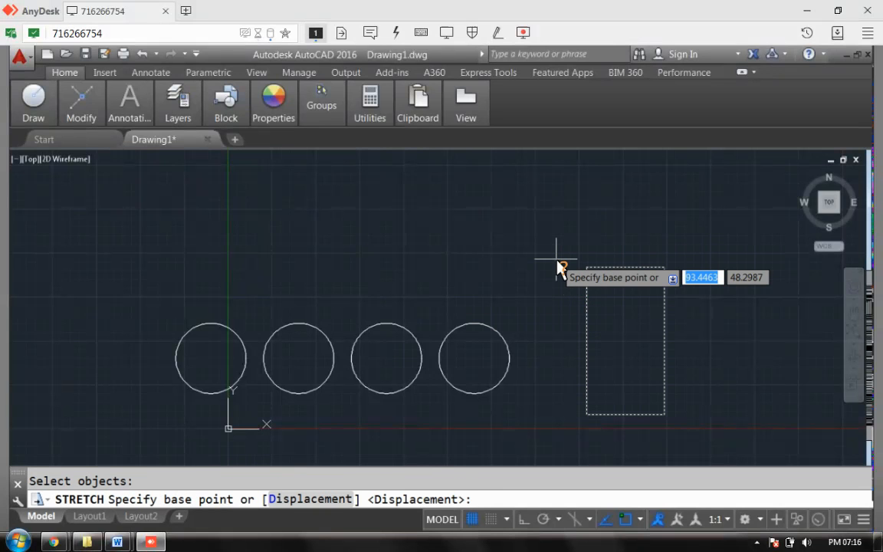
{"action": "left_click", "coordinate": [665, 269]}
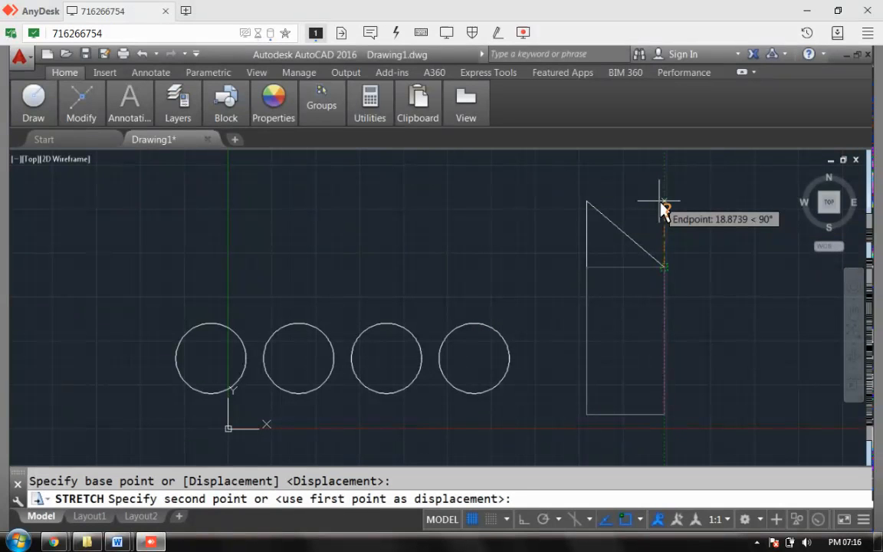
{"action": "left_click", "coordinate": [660, 202]}
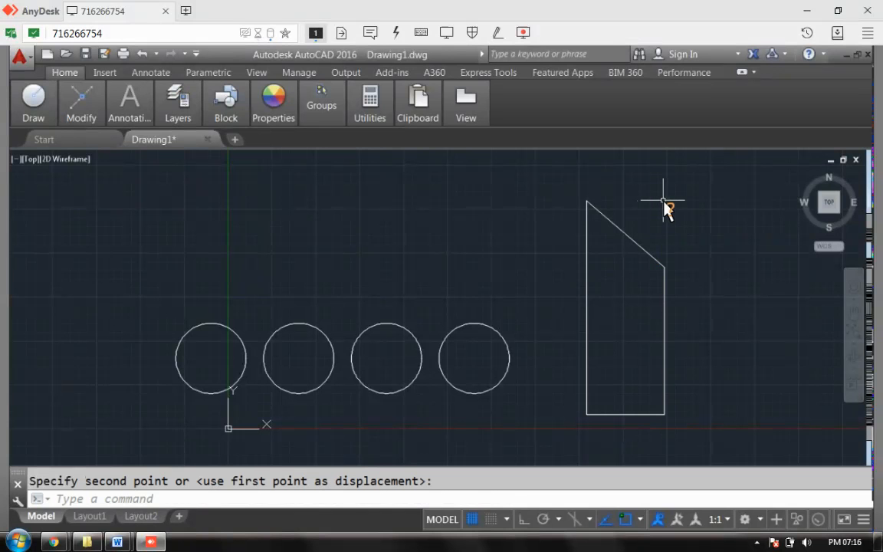
Look up the Mirror command in the autocad 06 Word lesson sheet and go back to the AutoCAD drawing.
{"action": "key", "text": "alt"}
{"action": "mouse_move", "coordinate": [117, 542]}
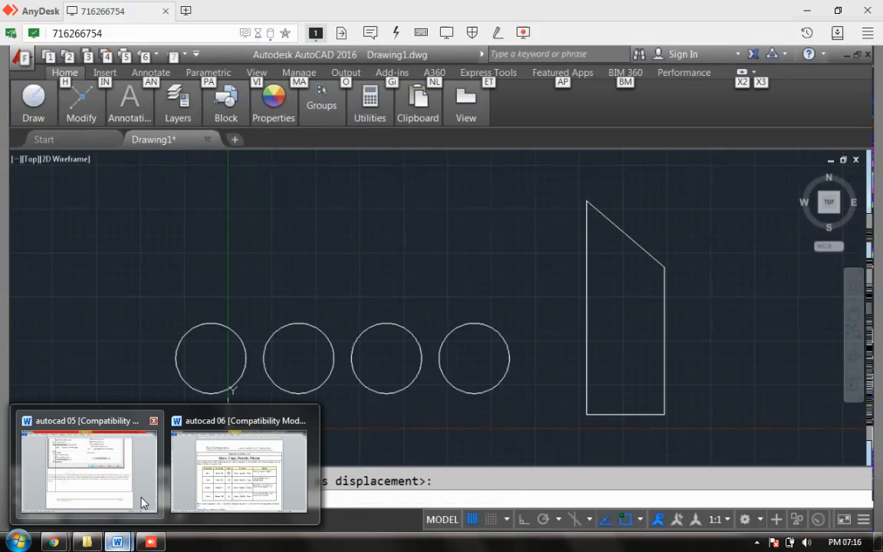
{"action": "left_click", "coordinate": [238, 497]}
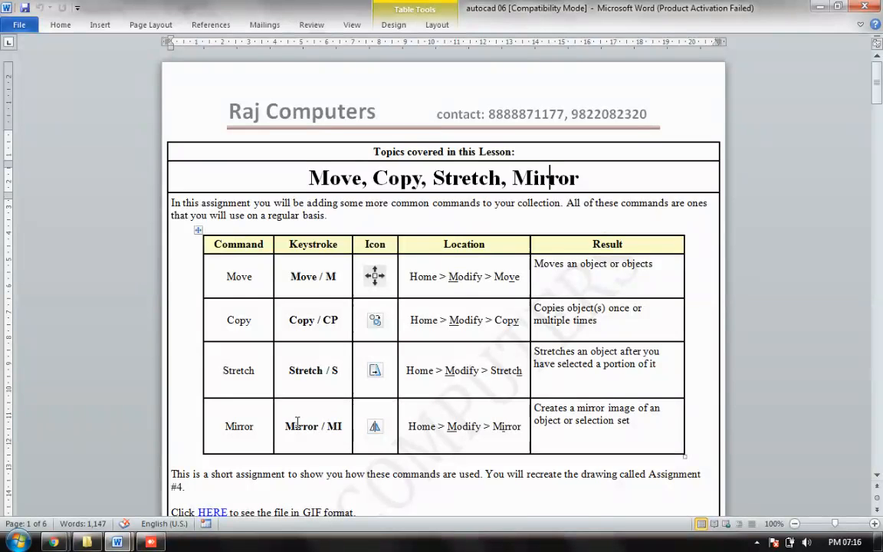
{"action": "left_click", "coordinate": [154, 543]}
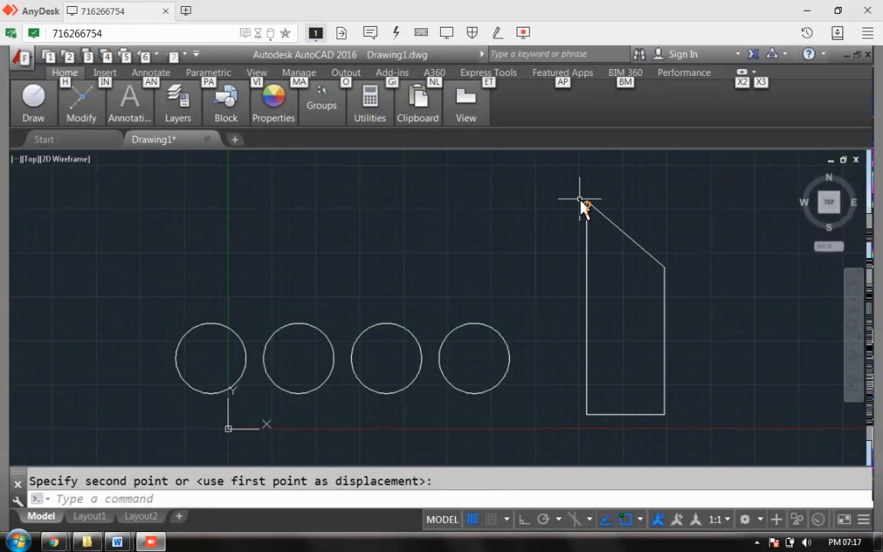
Start the Mirror command and select the stretched rectangle with its slanted upper edge as the object to mirror.
{"action": "left_click", "coordinate": [109, 498]}
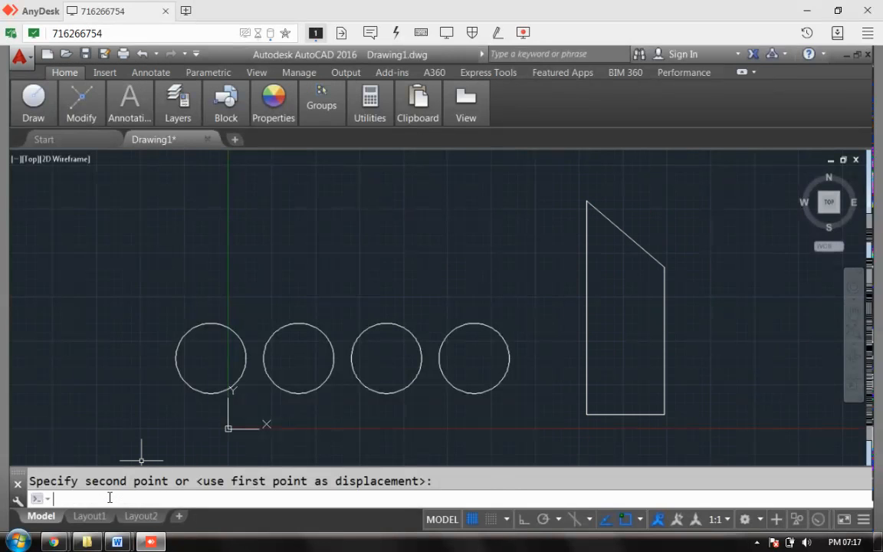
{"action": "type", "text": "MI"}
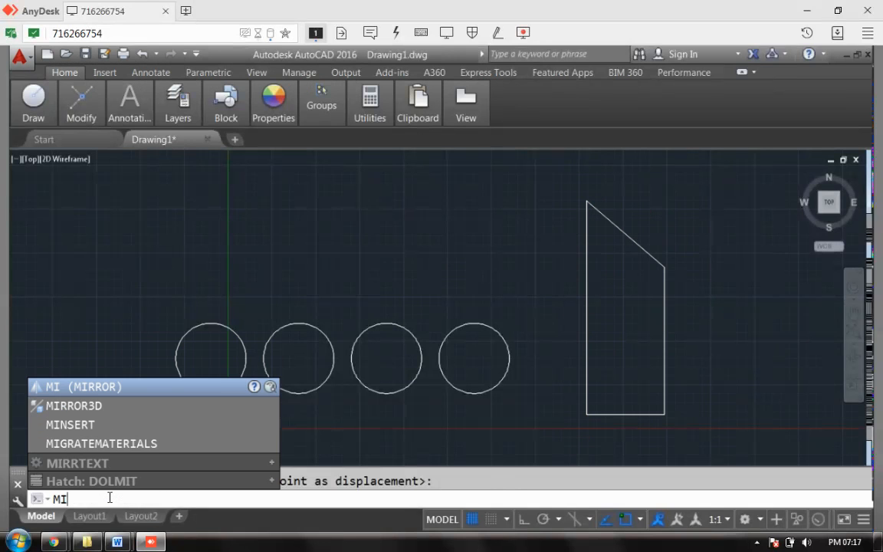
{"action": "type", "text": "RROR"}
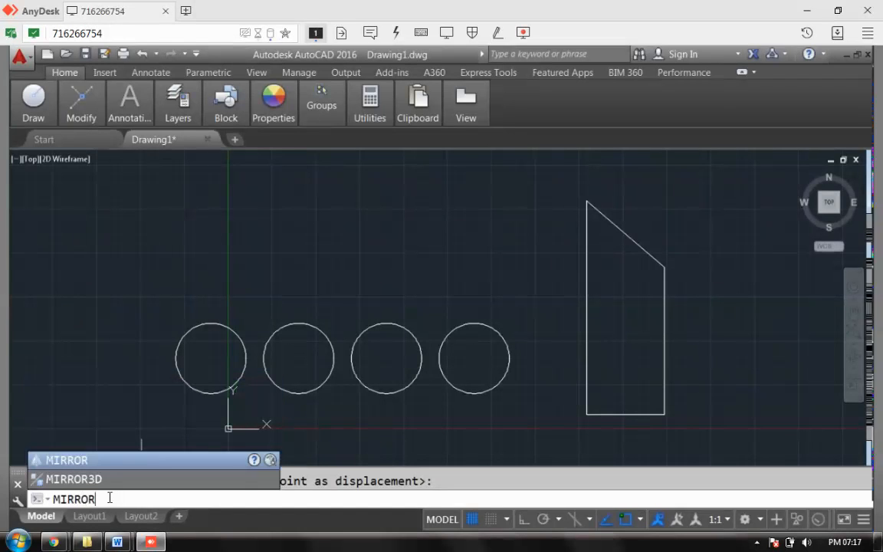
{"action": "key", "text": "Return"}
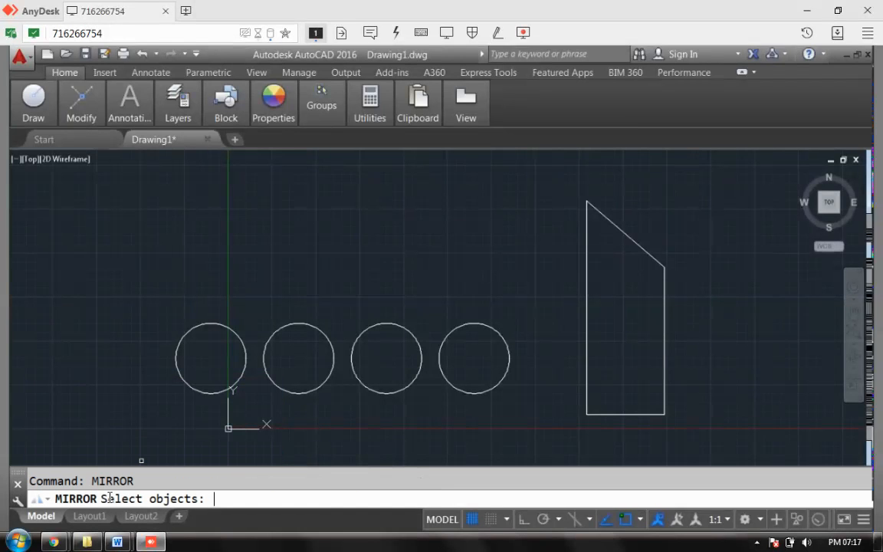
{"action": "left_click_drag", "start_coordinate": [565, 176], "coordinate": [695, 424]}
{"action": "left_click", "coordinate": [569, 173]}
{"action": "mouse_move", "coordinate": [570, 173]}
{"action": "left_mouse_down"}
{"action": "mouse_move", "coordinate": [657, 259]}
{"action": "mouse_move", "coordinate": [735, 259]}
{"action": "mouse_move", "coordinate": [713, 456]}
{"action": "left_mouse_up"}
{"action": "left_click_drag", "start_coordinate": [585, 464], "coordinate": [578, 450]}
{"action": "mouse_move", "coordinate": [558, 169]}
{"action": "left_mouse_down"}
{"action": "mouse_move", "coordinate": [696, 380]}
{"action": "mouse_move", "coordinate": [801, 251]}
{"action": "left_mouse_up"}
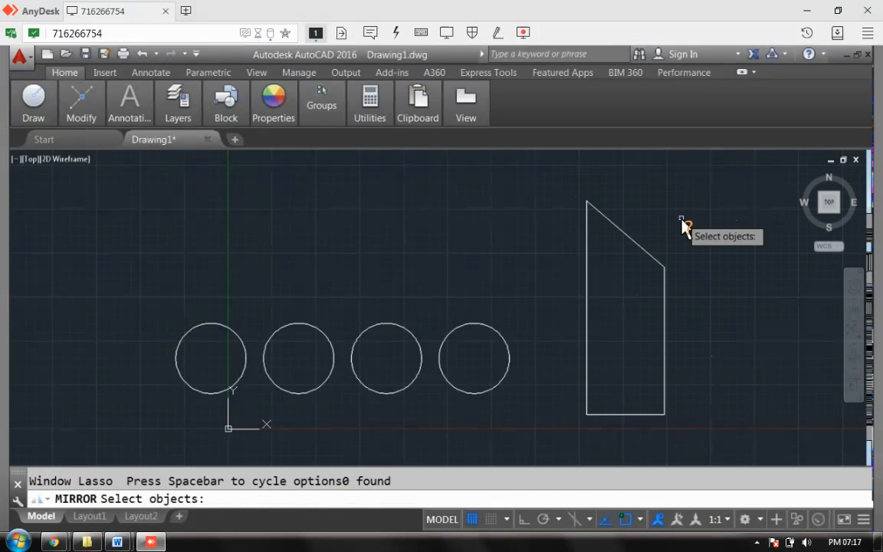
{"action": "left_click", "coordinate": [645, 181]}
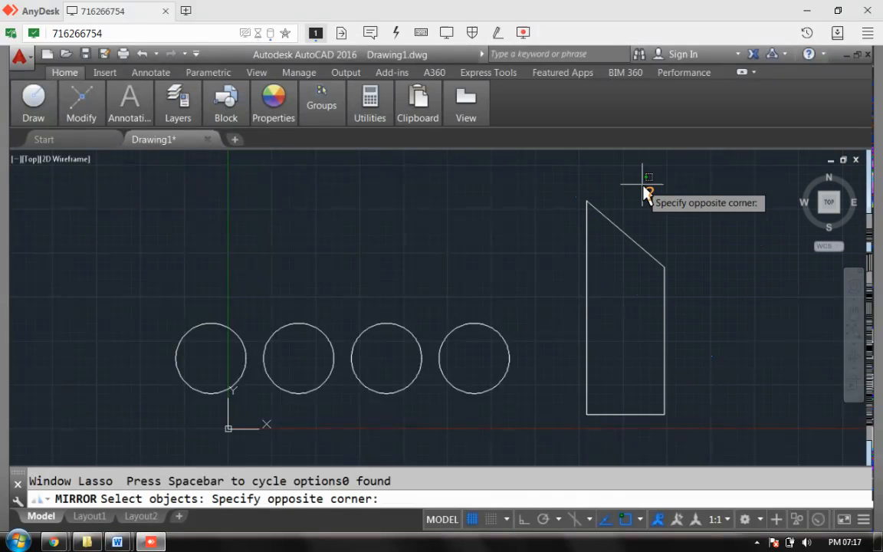
{"action": "left_click", "coordinate": [571, 186]}
{"action": "mouse_move", "coordinate": [580, 169]}
{"action": "left_mouse_down"}
{"action": "mouse_move", "coordinate": [608, 189]}
{"action": "mouse_move", "coordinate": [743, 219]}
{"action": "mouse_move", "coordinate": [692, 187]}
{"action": "mouse_move", "coordinate": [568, 179]}
{"action": "mouse_move", "coordinate": [586, 408]}
{"action": "mouse_move", "coordinate": [635, 468]}
{"action": "mouse_move", "coordinate": [656, 458]}
{"action": "mouse_move", "coordinate": [672, 464]}
{"action": "mouse_move", "coordinate": [666, 457]}
{"action": "left_mouse_up"}
{"action": "left_click", "coordinate": [738, 211]}
{"action": "left_click", "coordinate": [603, 182]}
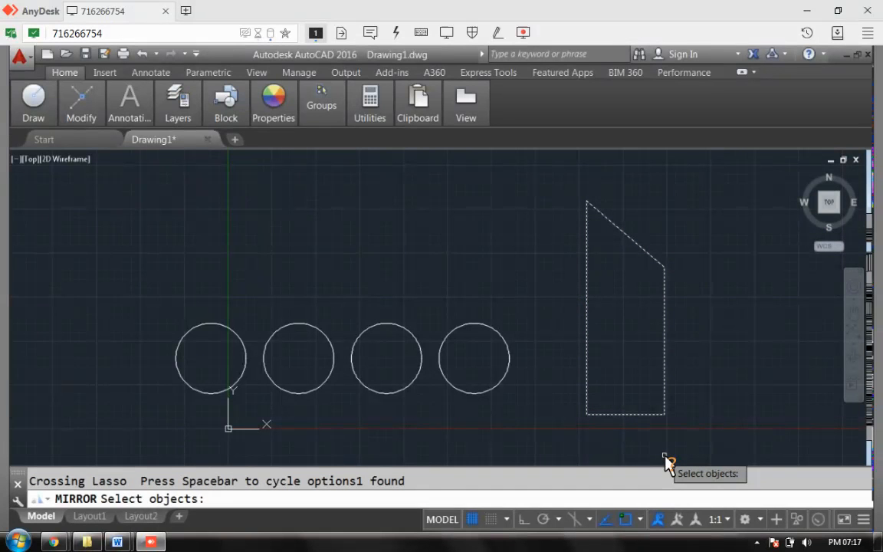
{"action": "key", "text": "Return"}
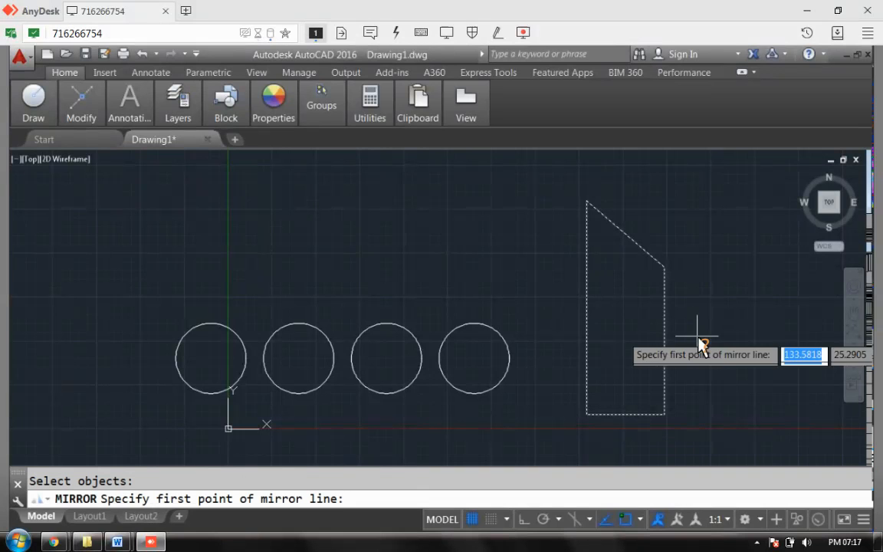
Mirror the selected shape across its right vertical edge, starting the mirror line at the upper-right corner and keeping the source object.
{"action": "left_click", "coordinate": [664, 269]}
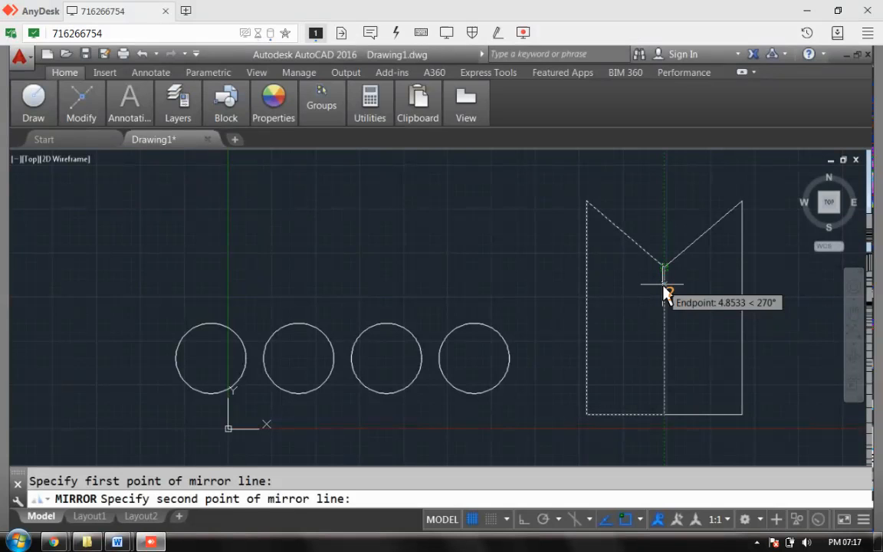
{"action": "left_click", "coordinate": [665, 289]}
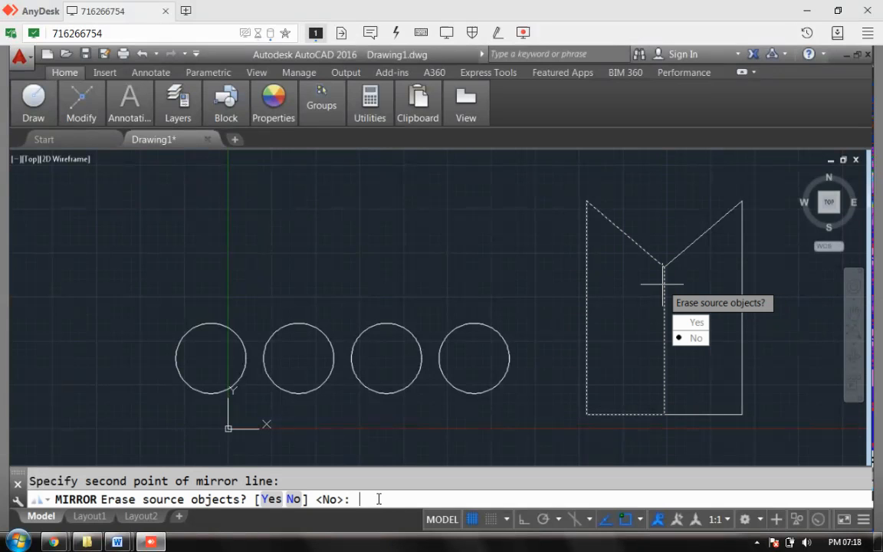
{"action": "key", "text": "Return"}
{"action": "type", "text": "NORTH"}
{"action": "key", "text": "Return"}
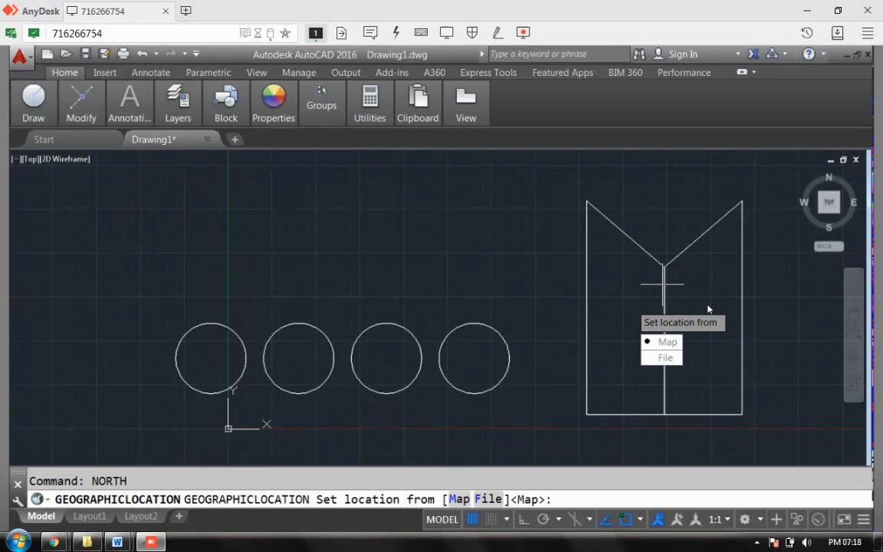
{"action": "key", "text": "Escape"}
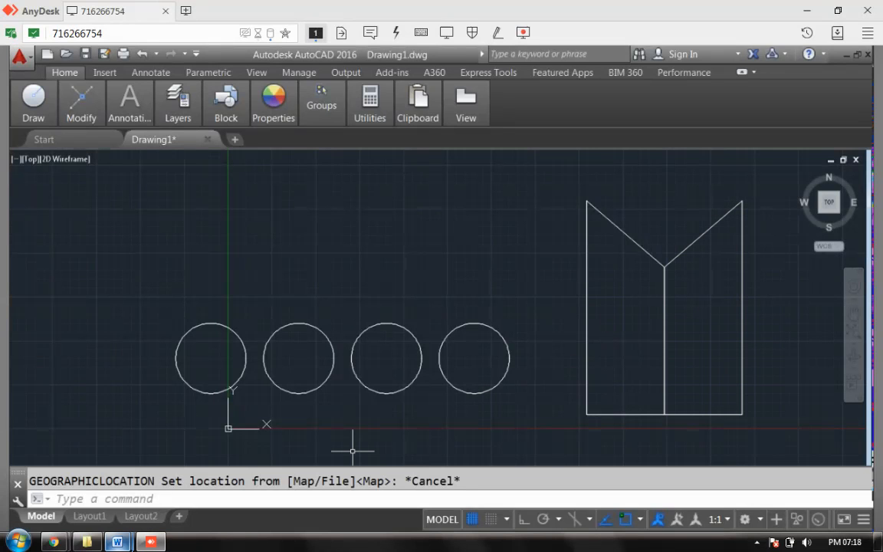
Switch to the Chrome window with the Google Images results for "autocad move".
{"action": "mouse_move", "coordinate": [54, 543]}
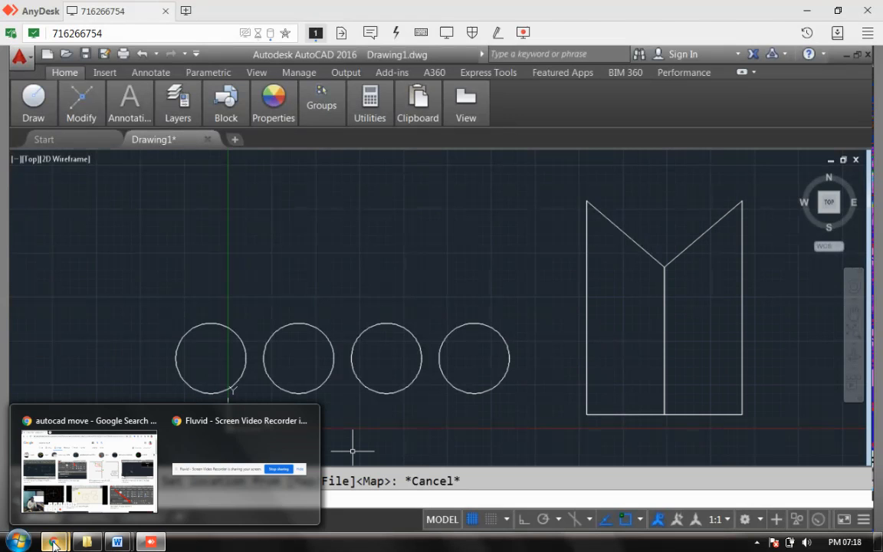
{"action": "left_click", "coordinate": [75, 450]}
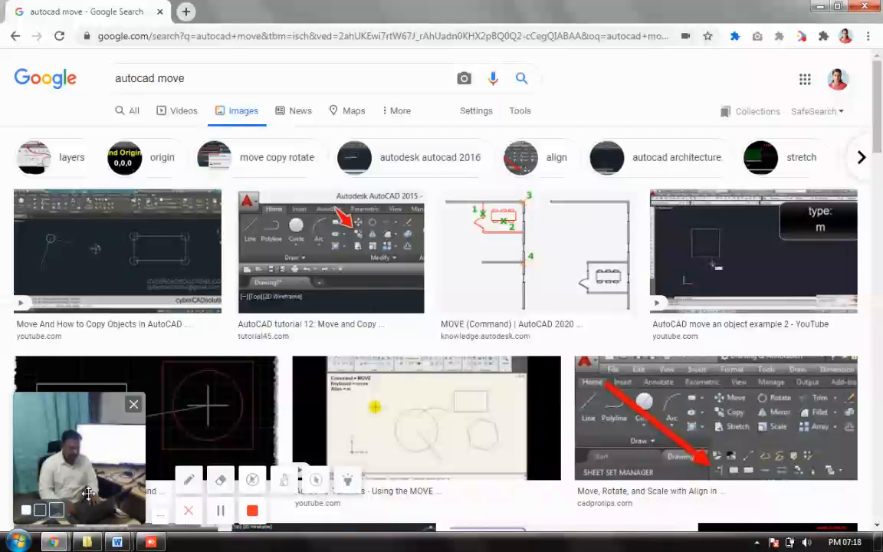